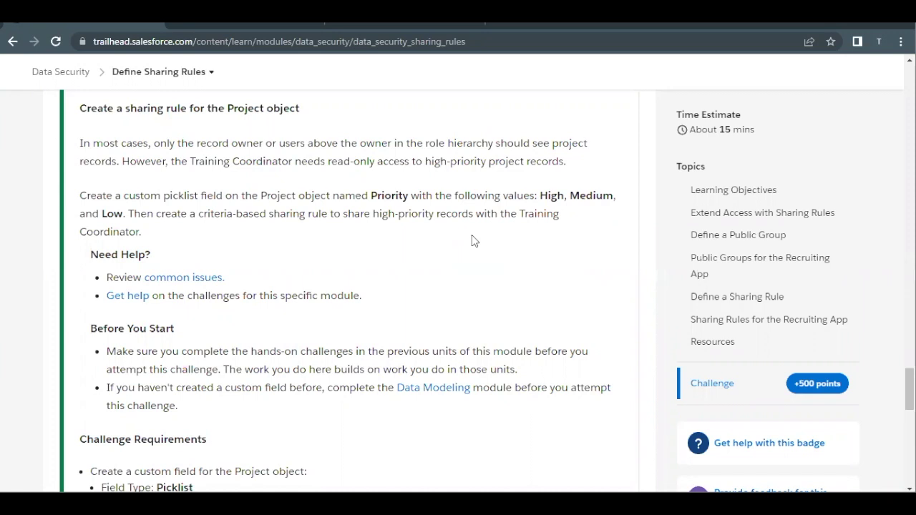
- Highlight 'Project' and 'Training Coordinator' in the Trailhead challenge text
double_click(298, 196)
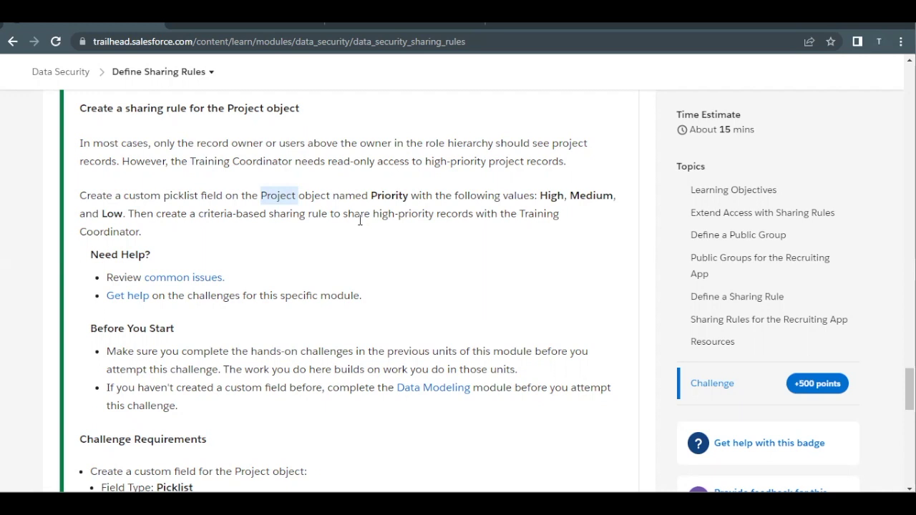
drag(520, 213, 521, 237)
double_click(526, 215)
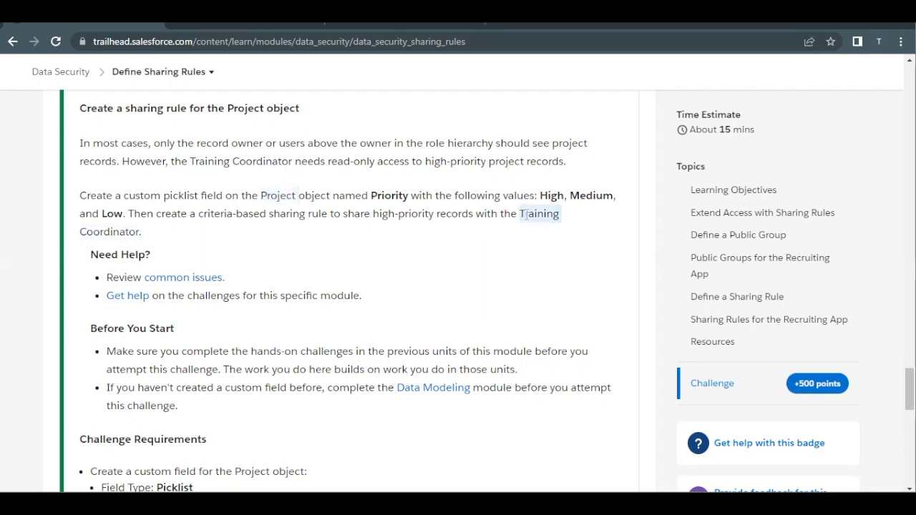
double_click(114, 227)
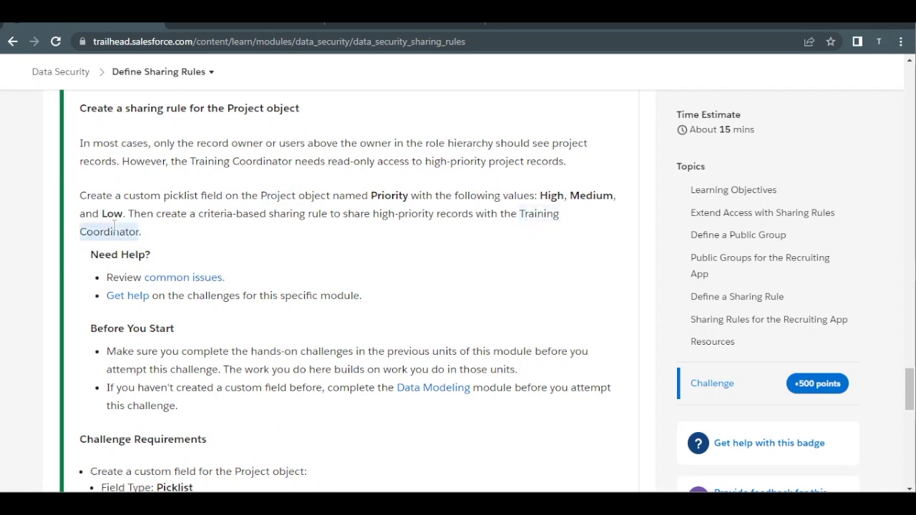
double_click(549, 214)
click(494, 235)
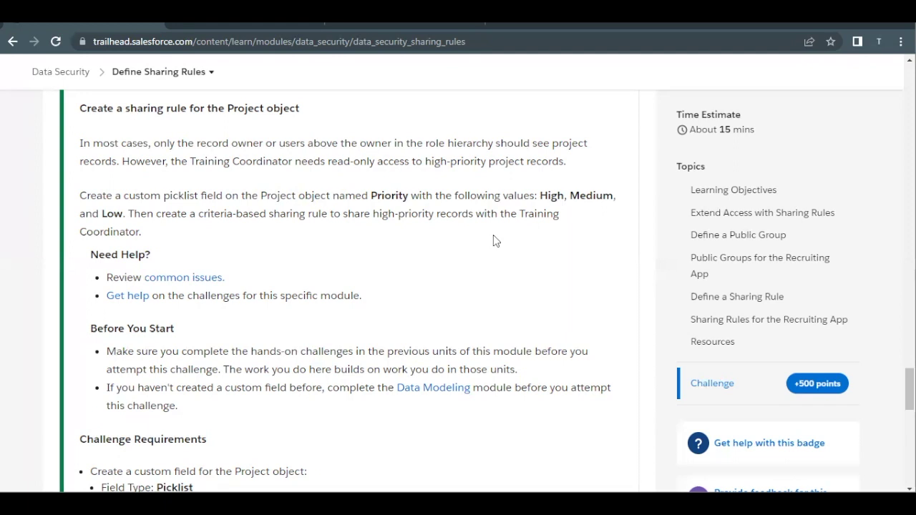
- Find the Project object in Object Manager with 'pro' and show its Fields & Relationships
click(429, 27)
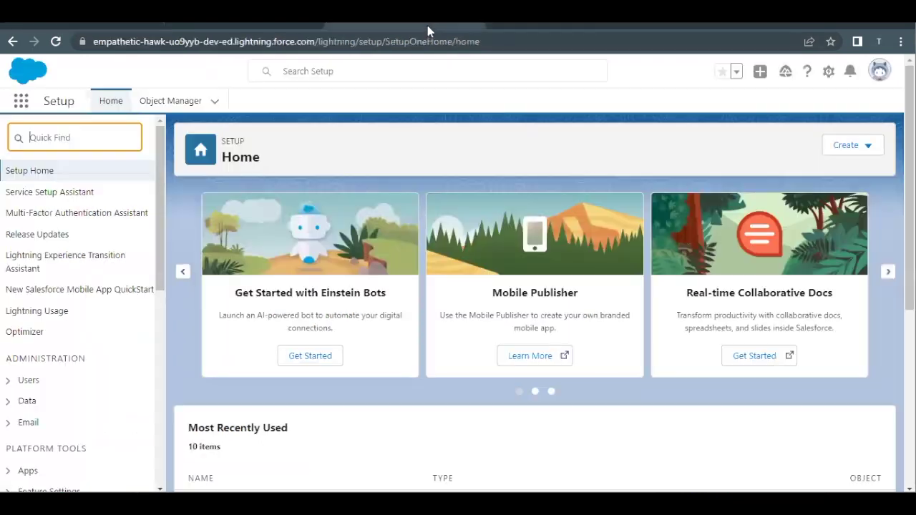
click(170, 102)
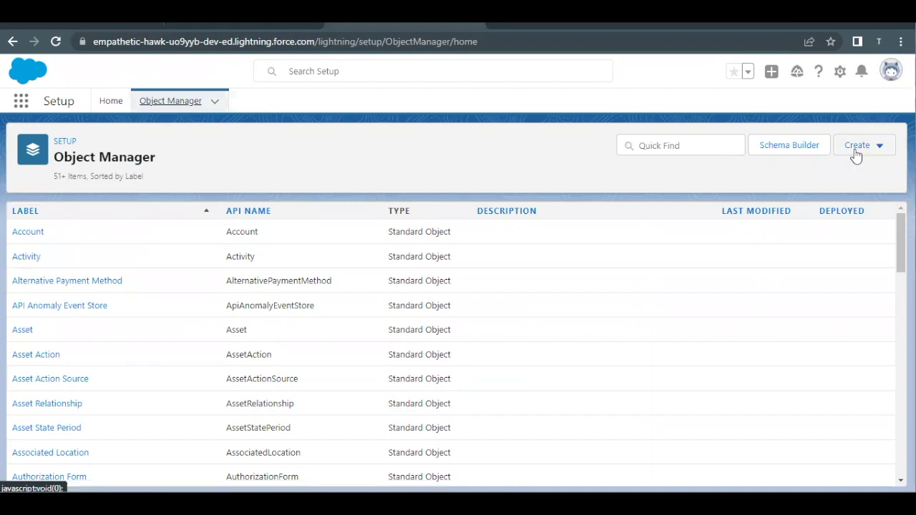
click(697, 142)
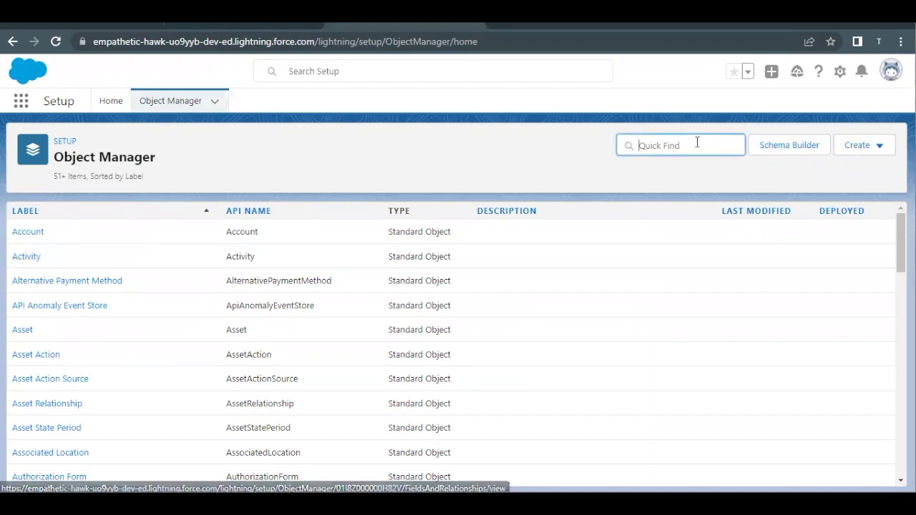
text(pro)
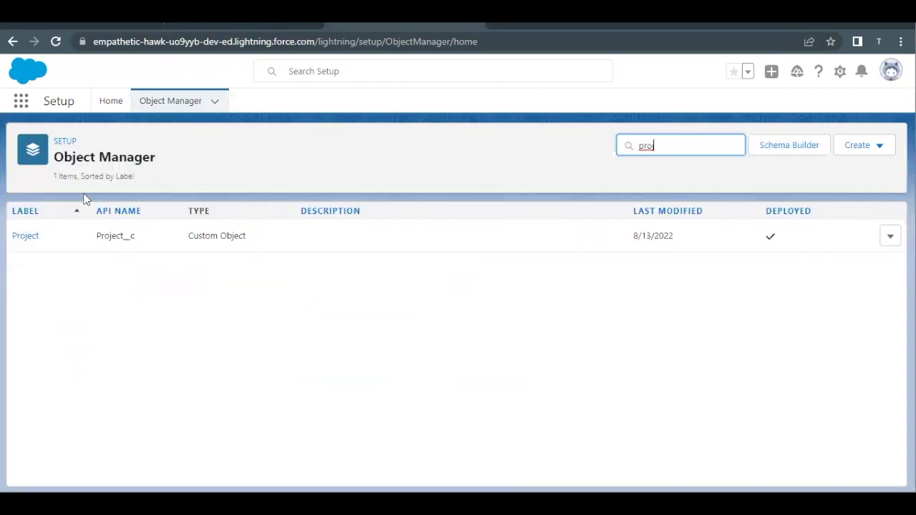
click(29, 236)
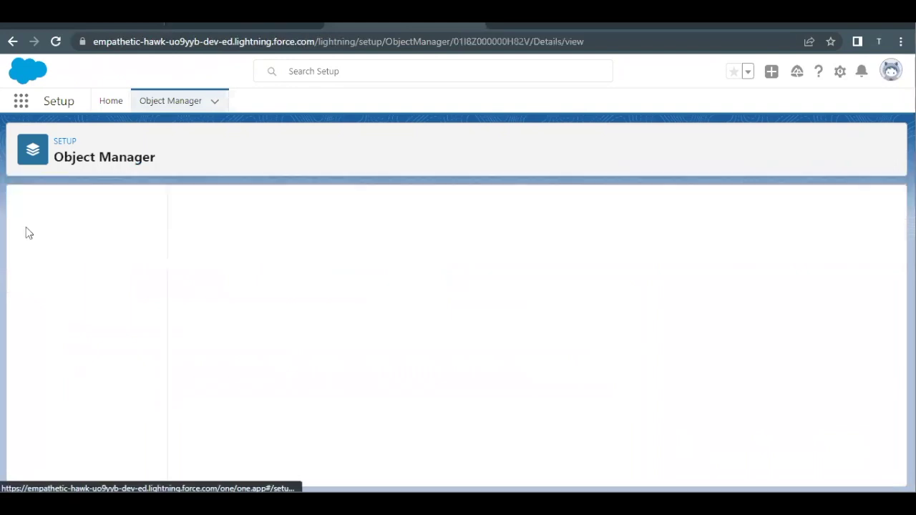
click(65, 237)
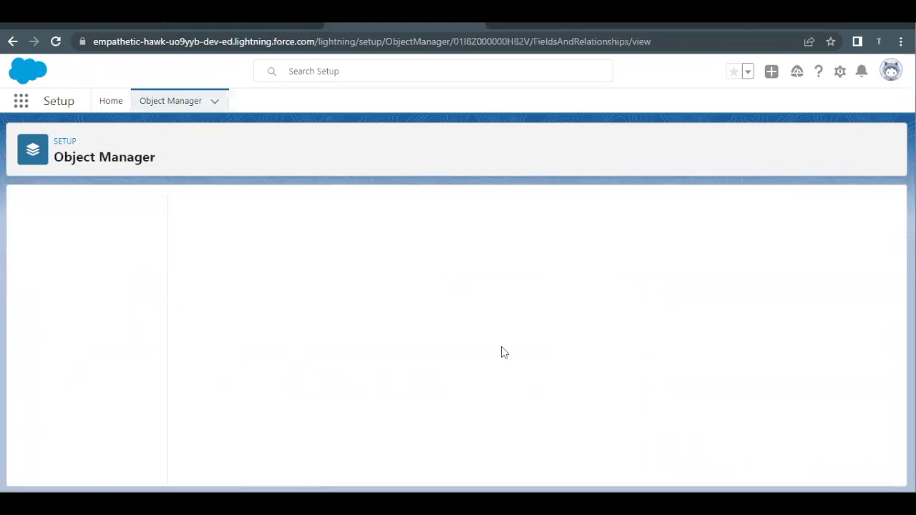
- Start a new custom field of type Picklist and continue to Step 2
click(607, 208)
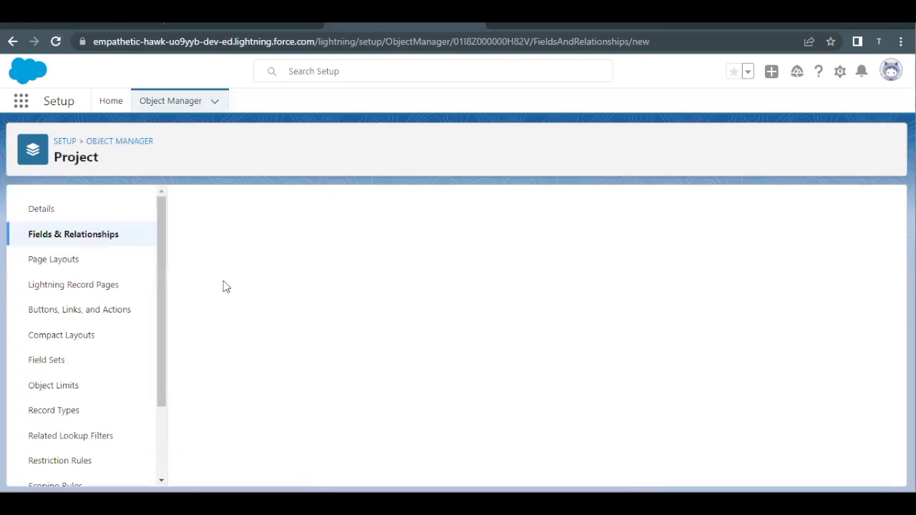
scroll(223, 281, down, 5)
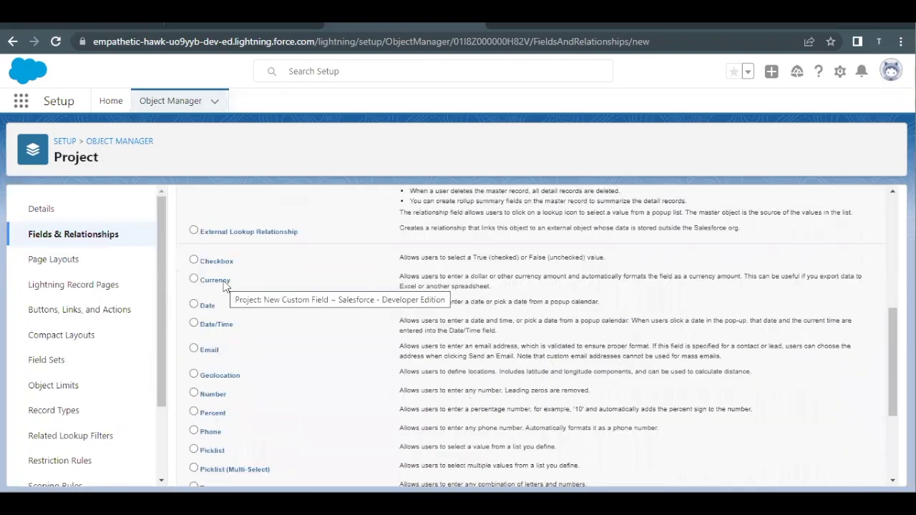
click(209, 456)
scroll(267, 420, up, 5)
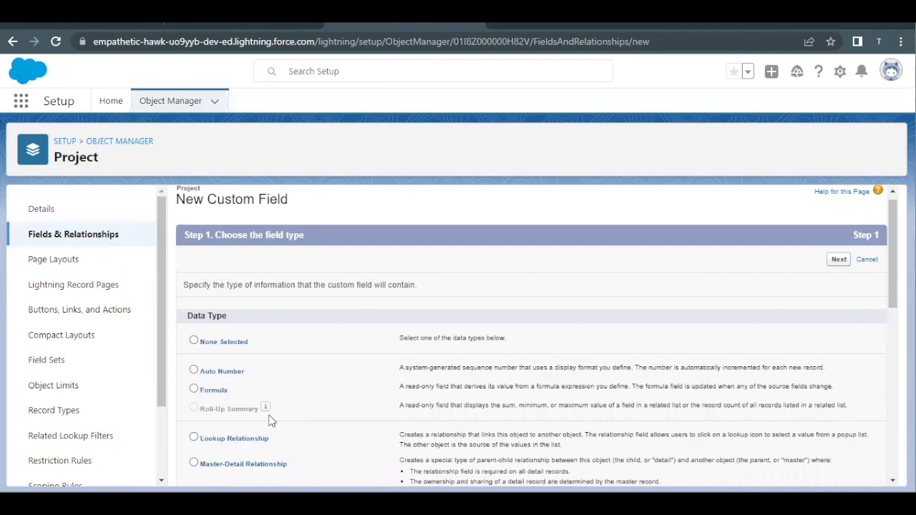
scroll(846, 246, down, 1)
click(838, 244)
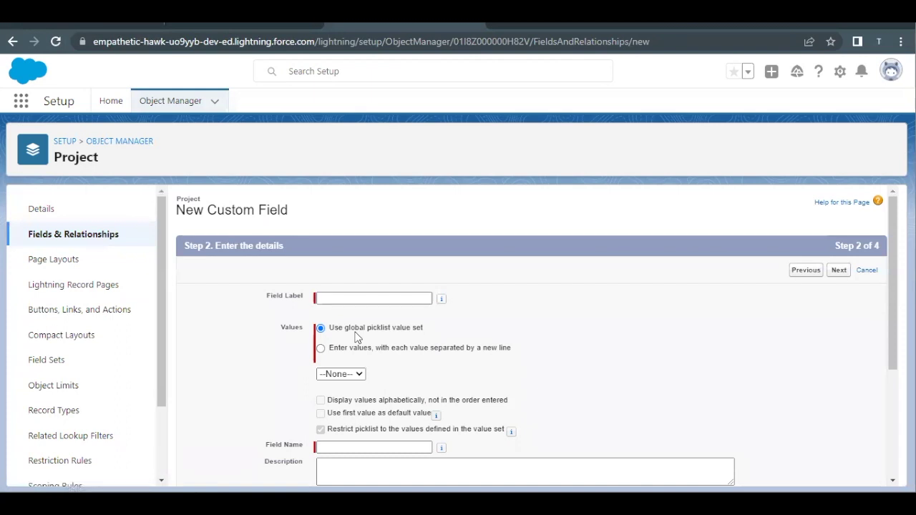
- Copy 'Priority' from the challenge as the field label, with values entered manually
click(40, 25)
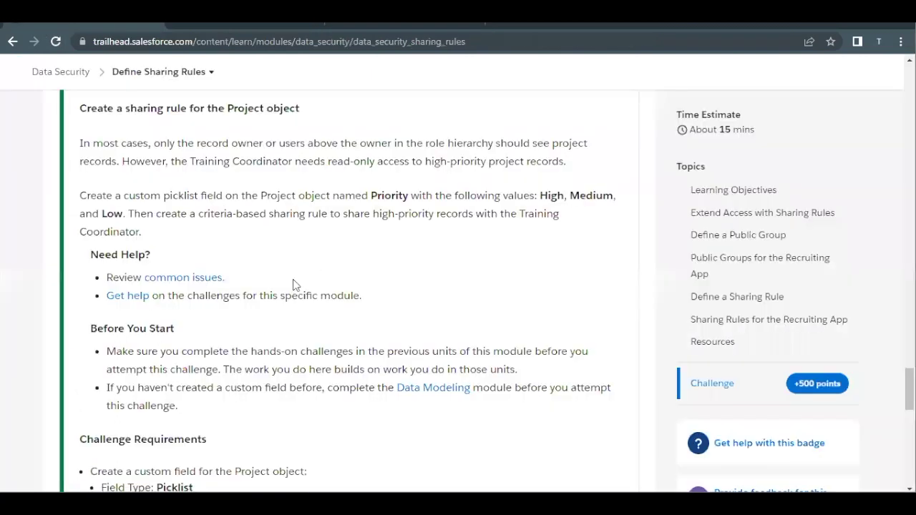
scroll(180, 368, down, 3)
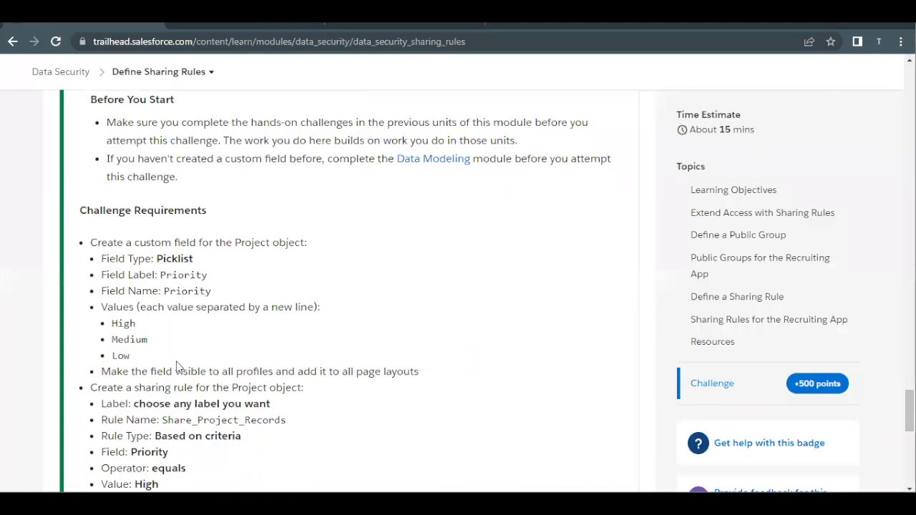
double_click(181, 278)
key(ctrl+c)
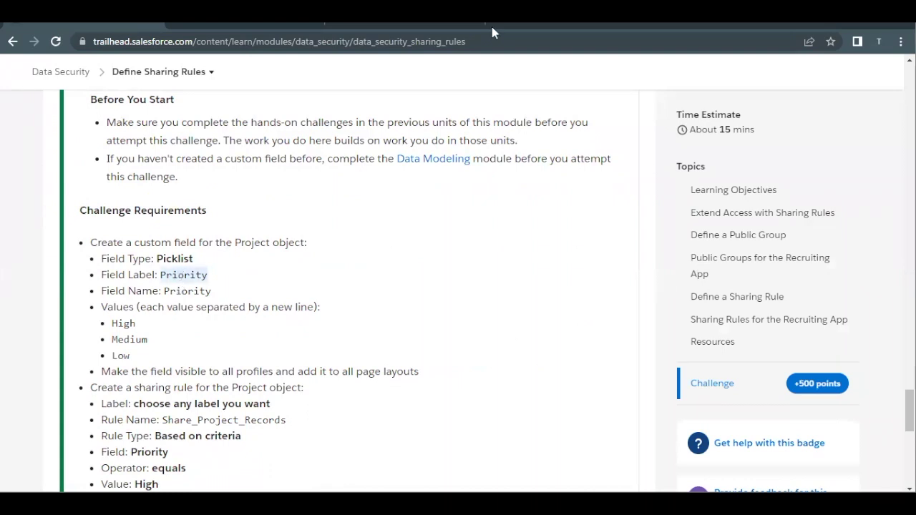
key(ctrl+Tab)
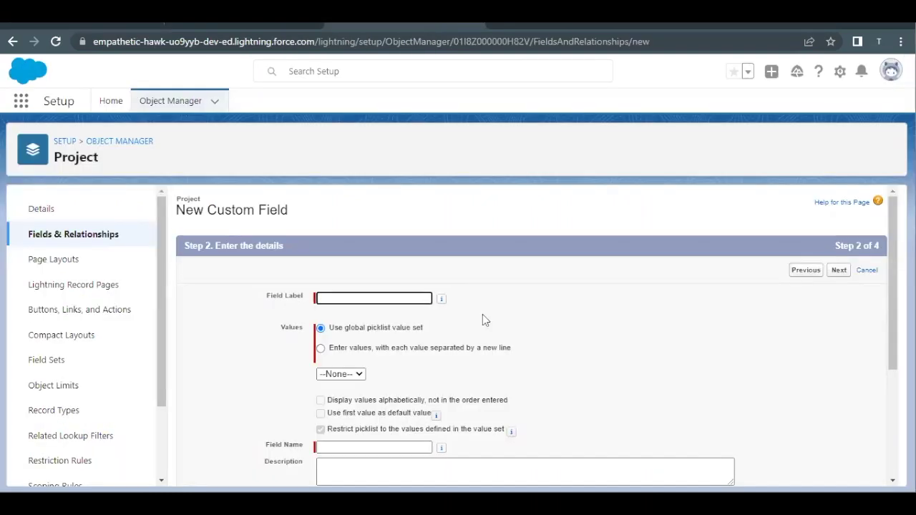
key(ctrl+v)
drag(306, 331, 282, 329)
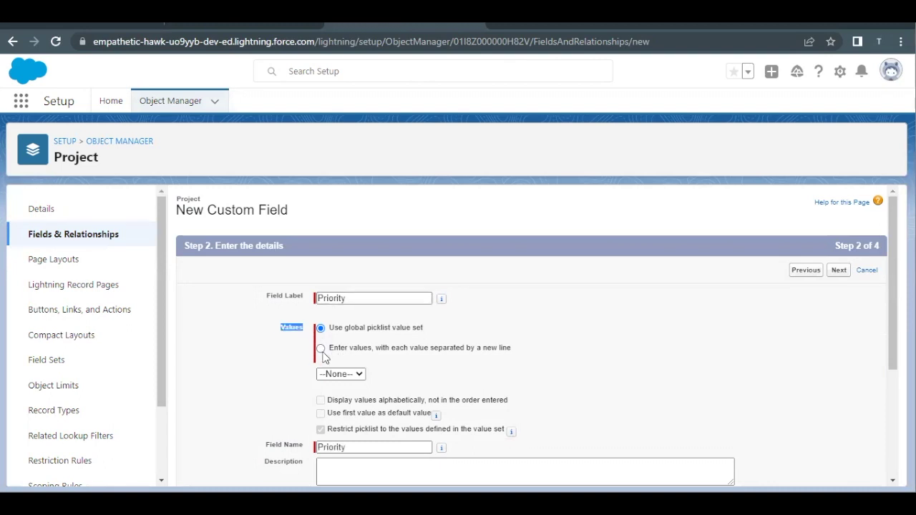
click(322, 350)
scroll(329, 344, down, 1)
click(344, 327)
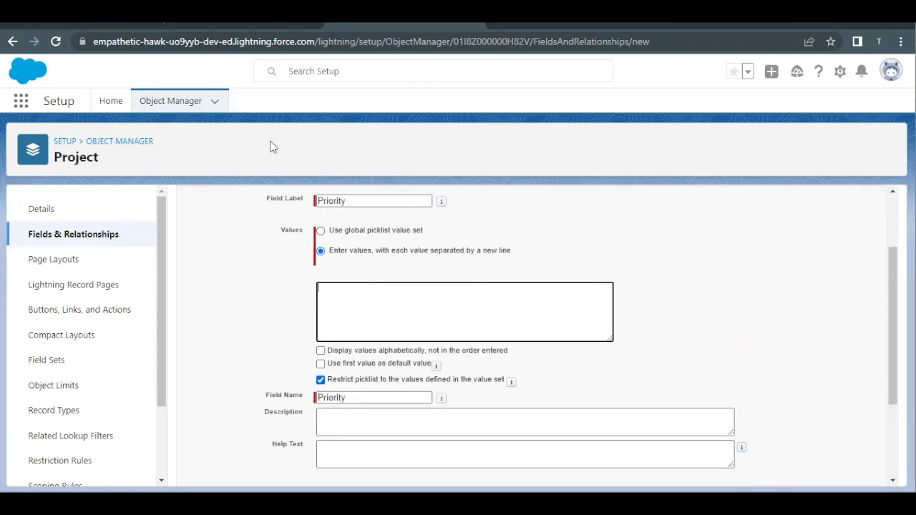
- Copy the values High, Medium and Low from the challenge into the picklist values box
click(95, 25)
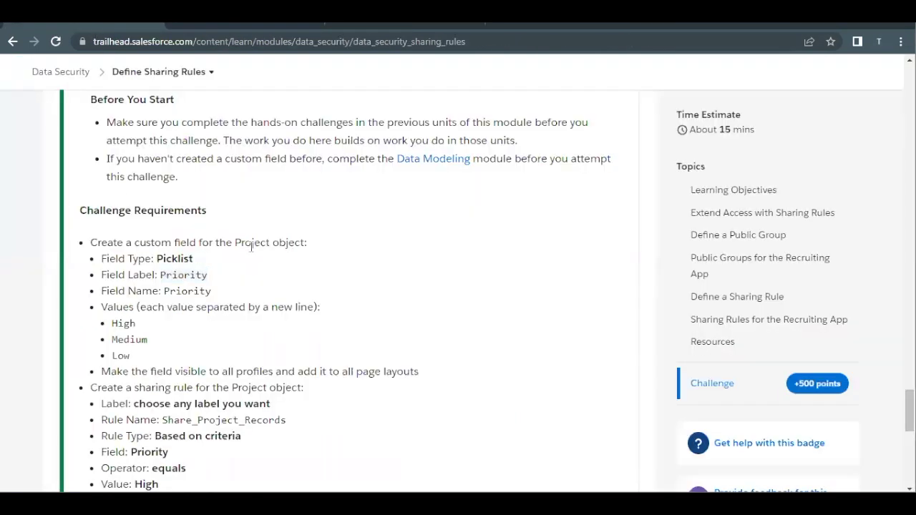
drag(109, 325, 140, 357)
key(ctrl+c)
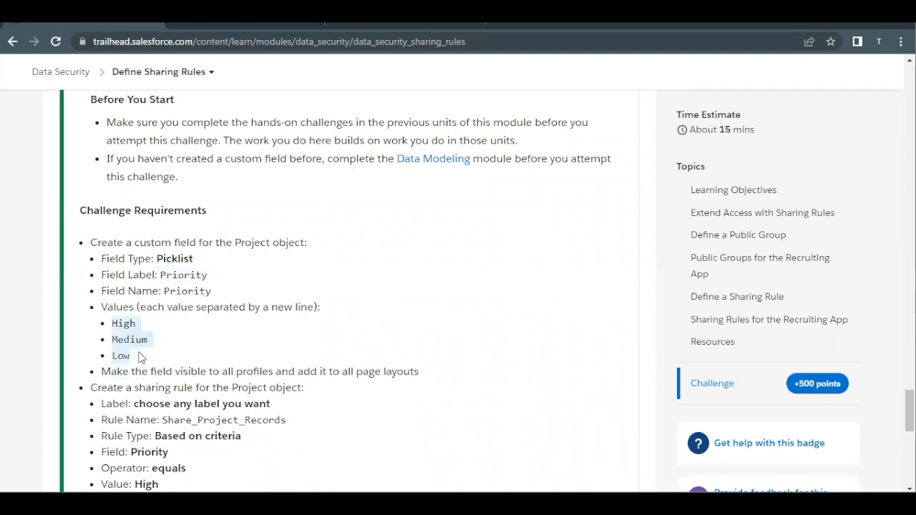
click(360, 22)
click(356, 321)
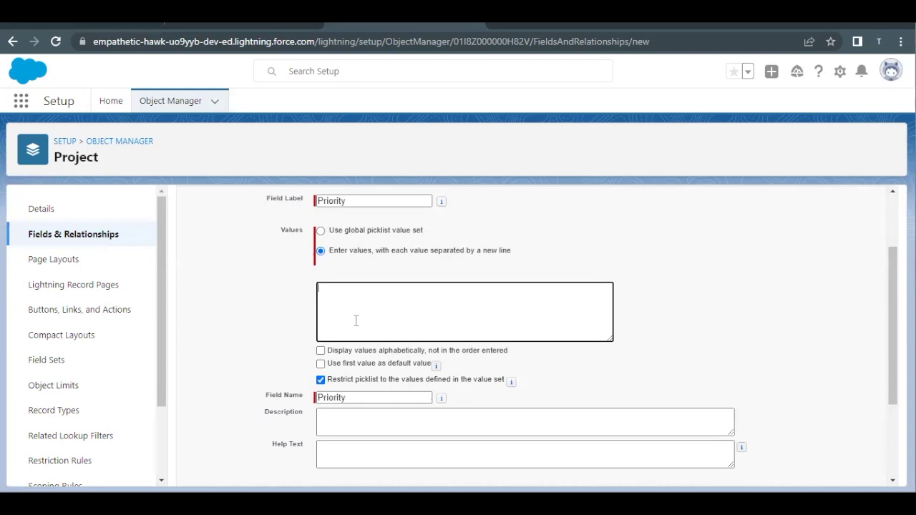
key(ctrl+v)
scroll(356, 321, down, 2)
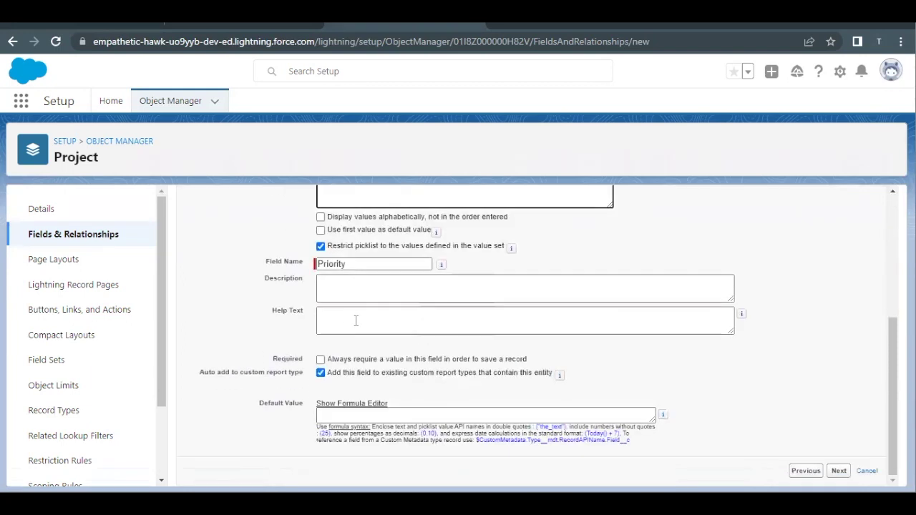
scroll(355, 320, up, 3)
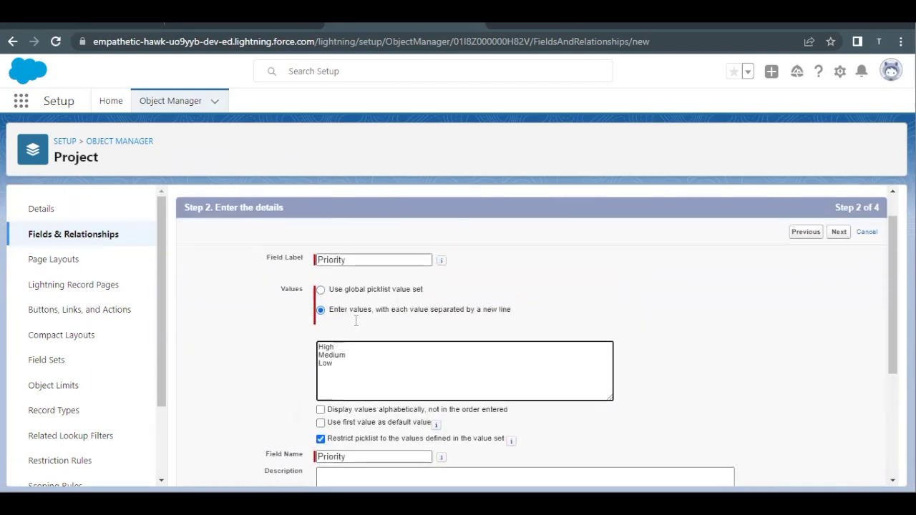
click(839, 232)
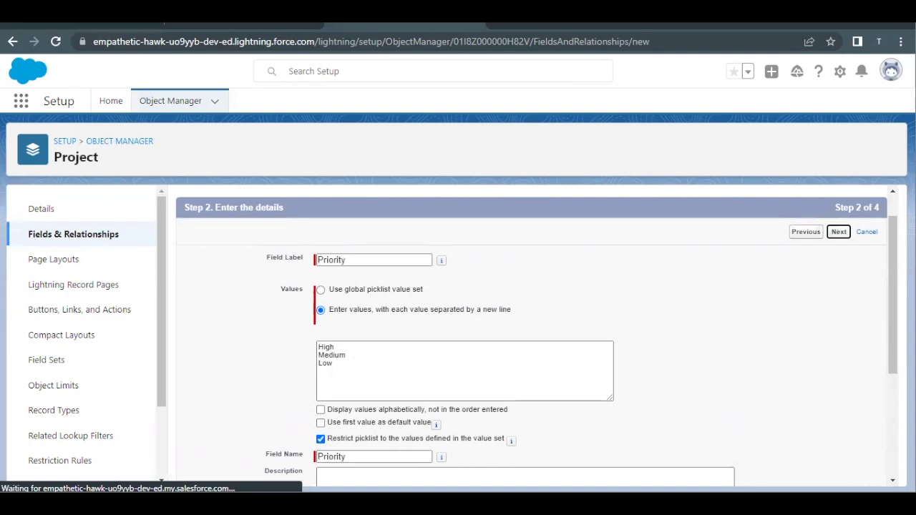
- Highlight the challenge's field visibility and page layout requirement
click(99, 24)
scroll(119, 365, down, 1)
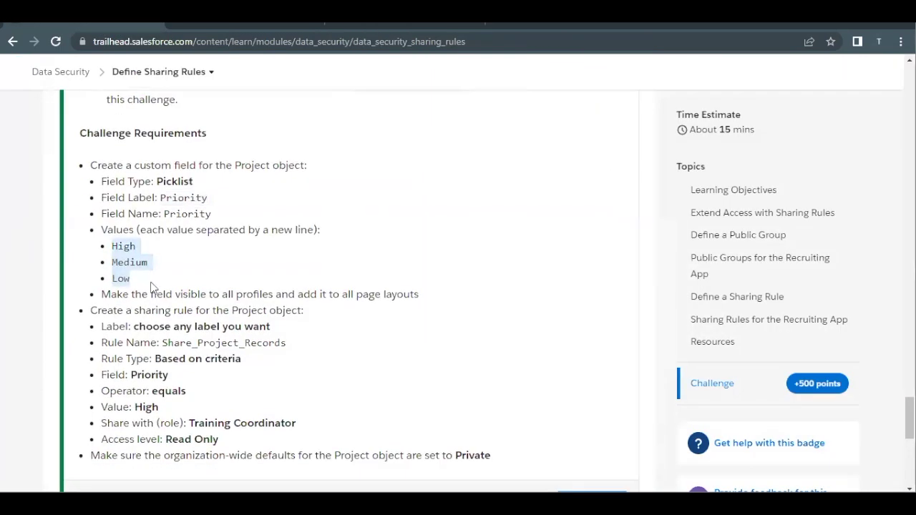
drag(137, 299, 423, 305)
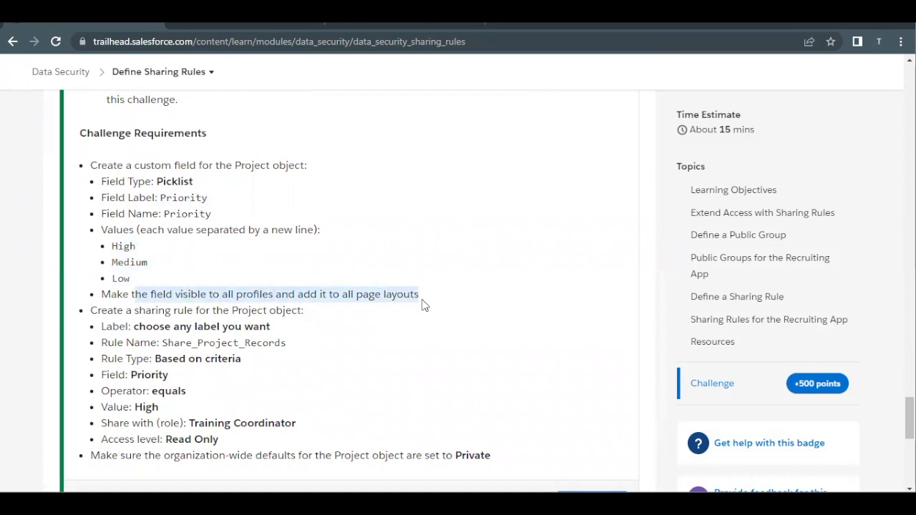
- Tick the Visible header in field-level security so Priority is visible to all profiles
click(396, 28)
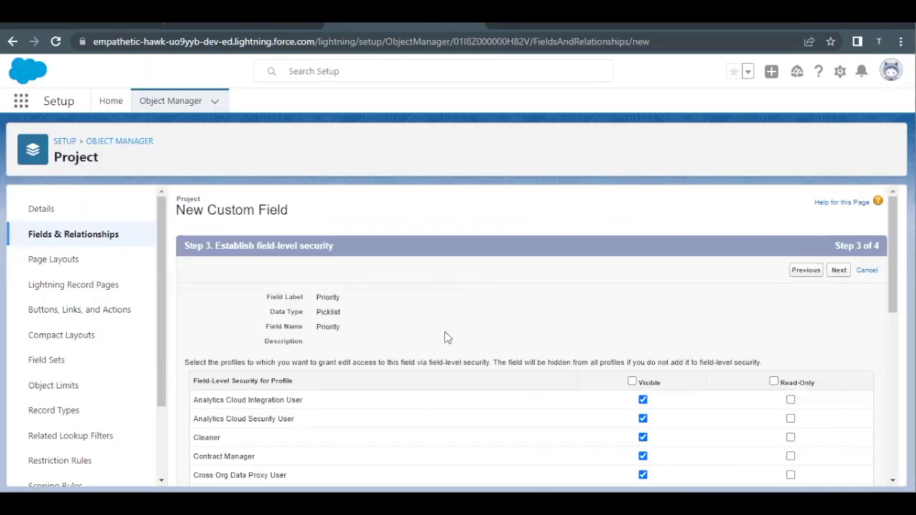
scroll(445, 337, down, 2)
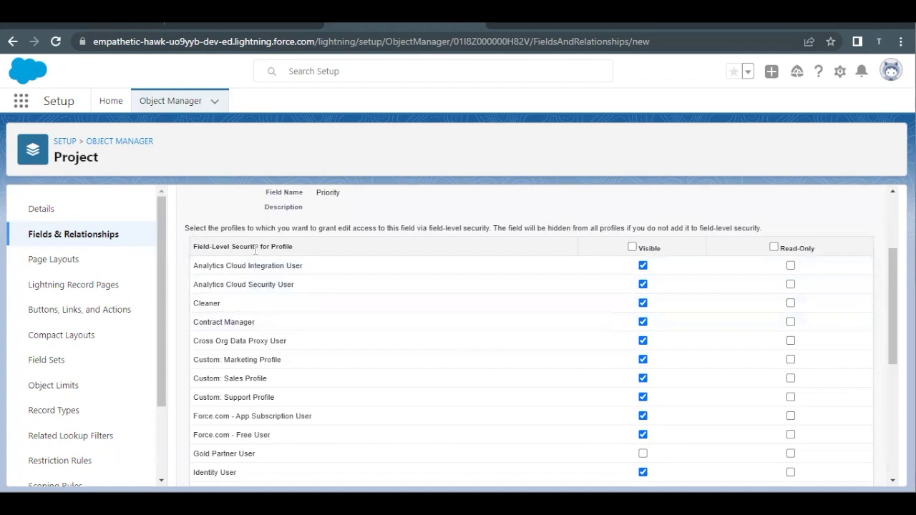
scroll(263, 312, down, 1)
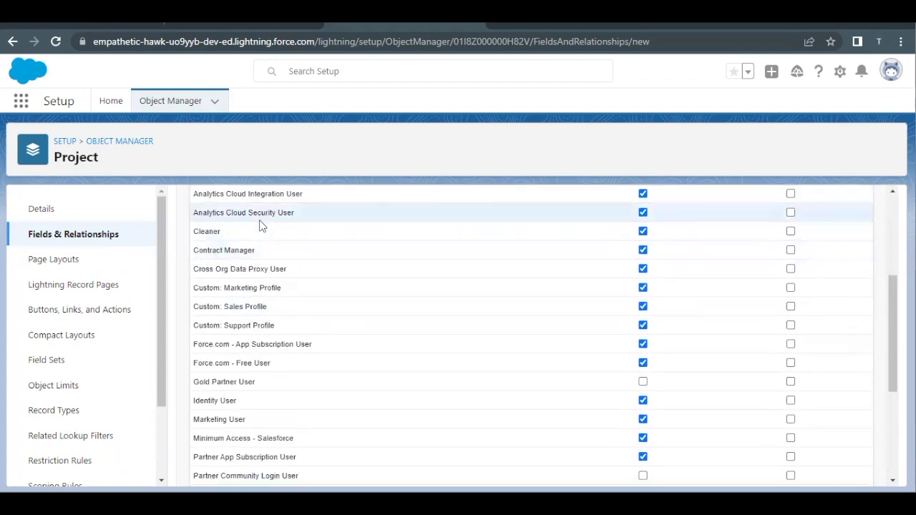
scroll(237, 454, down, 1)
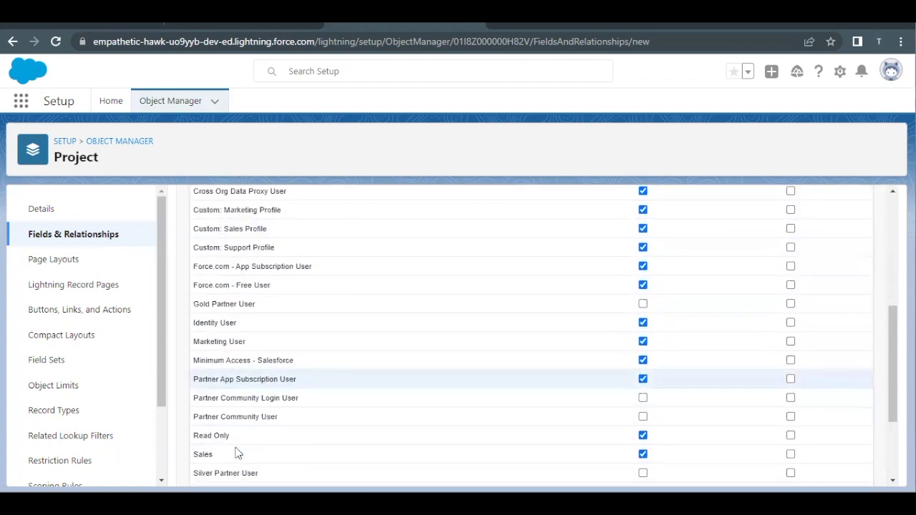
scroll(239, 452, up, 2)
scroll(238, 452, up, 1)
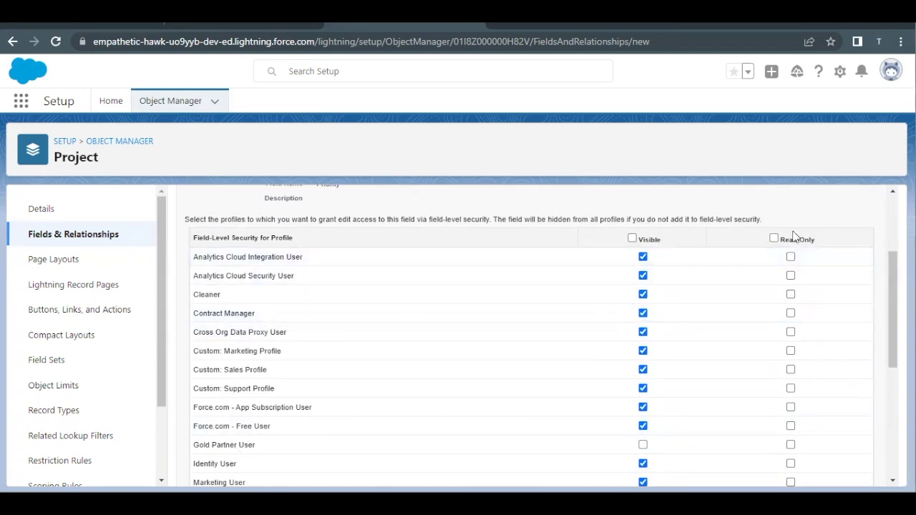
scroll(624, 273, down, 1)
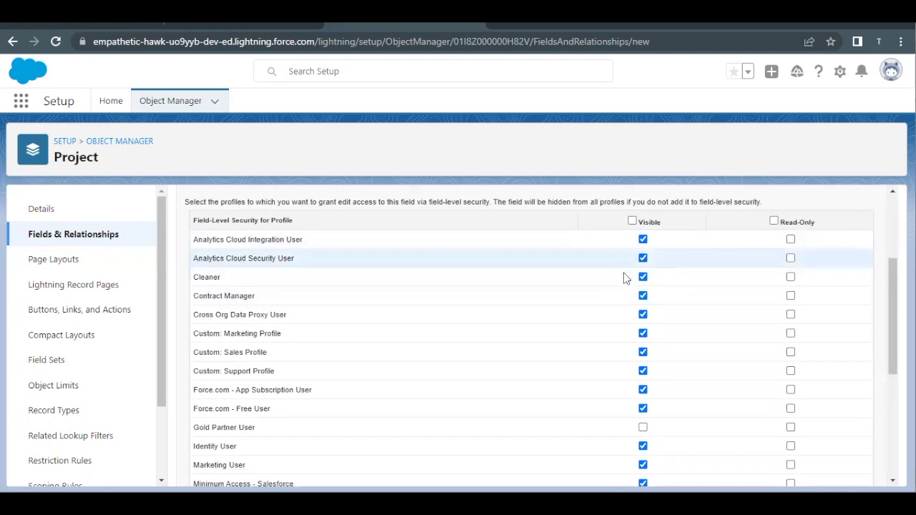
scroll(620, 283, down, 2)
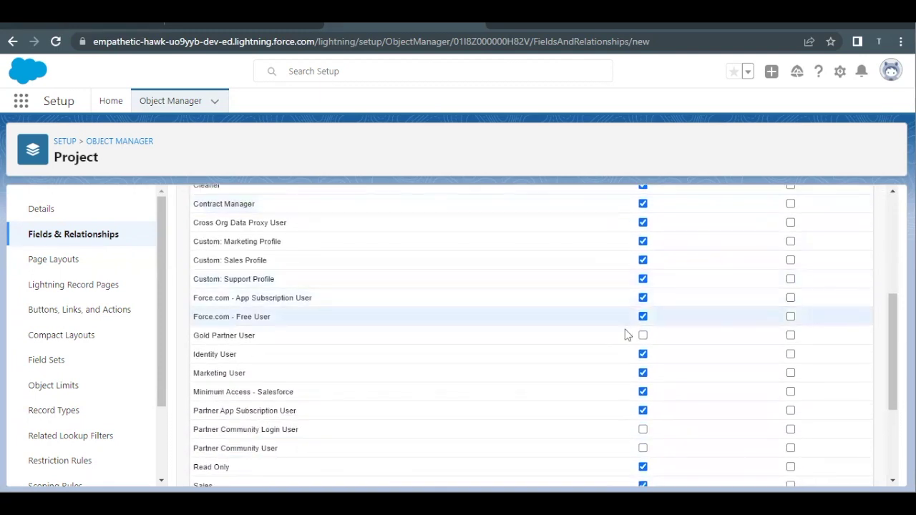
scroll(641, 385, down, 2)
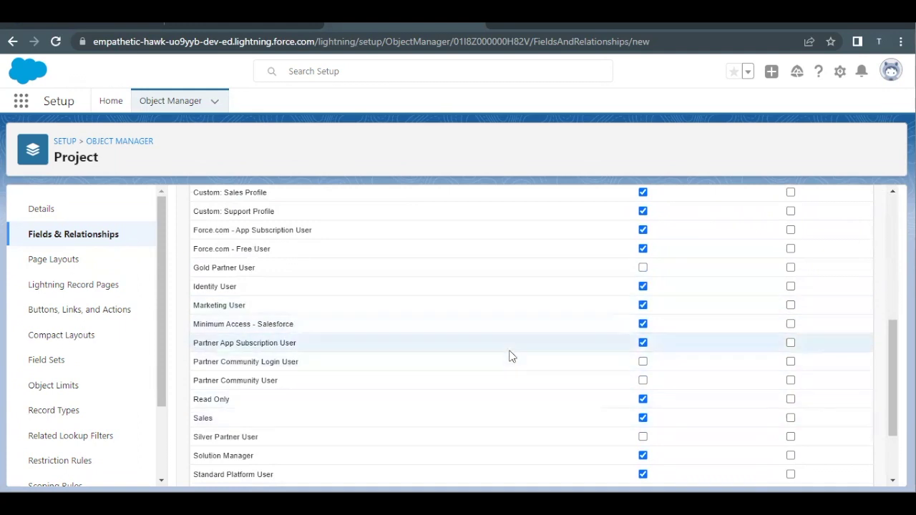
scroll(573, 341, down, 1)
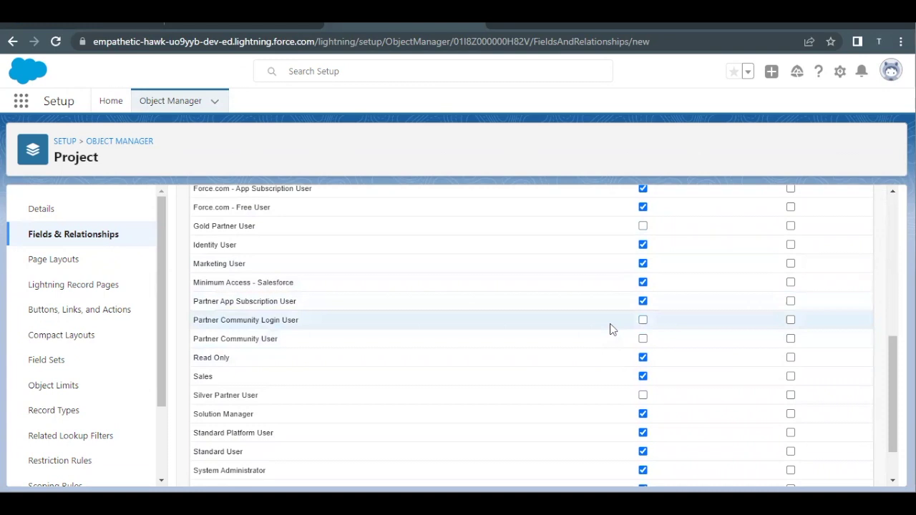
scroll(568, 341, down, 1)
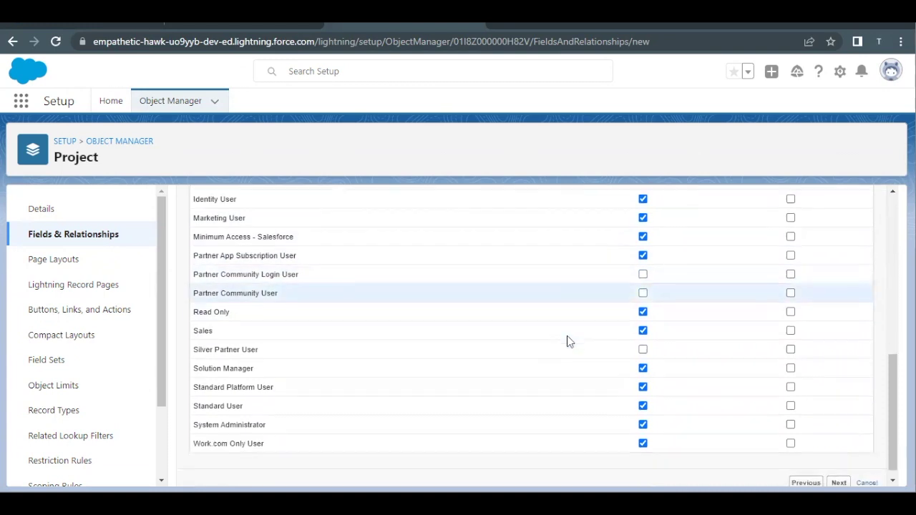
scroll(567, 342, up, 1)
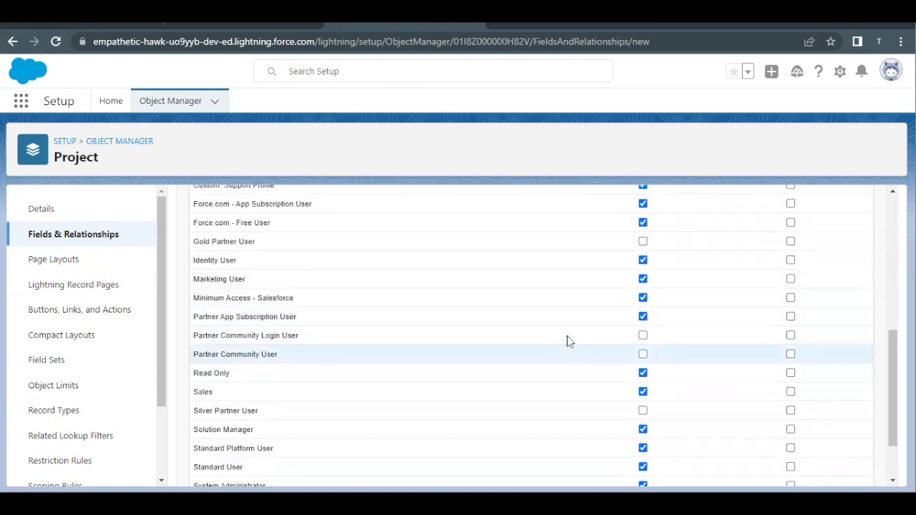
scroll(568, 341, up, 5)
scroll(591, 367, down, 1)
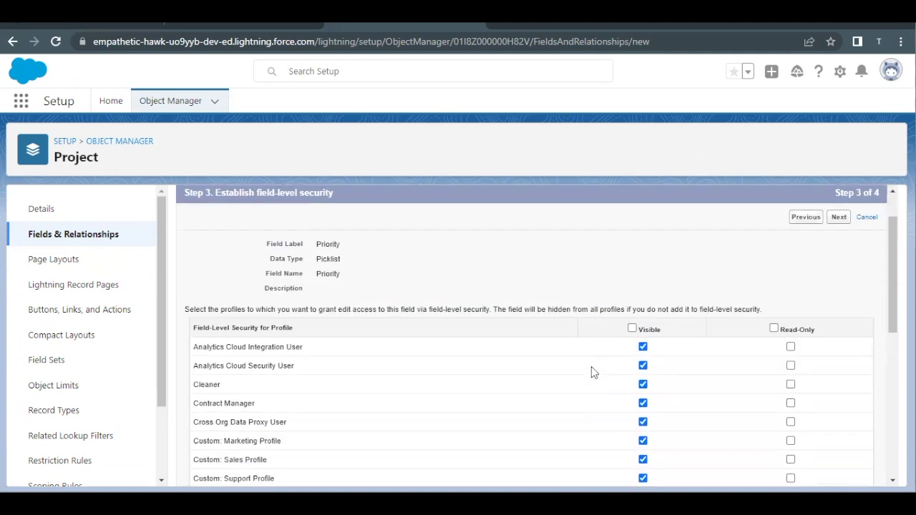
click(633, 324)
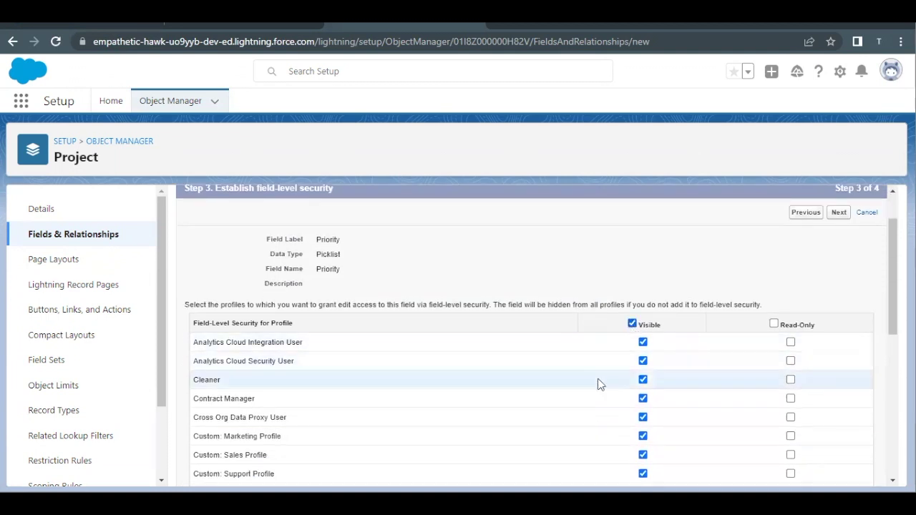
scroll(599, 383, down, 1)
scroll(534, 403, down, 3)
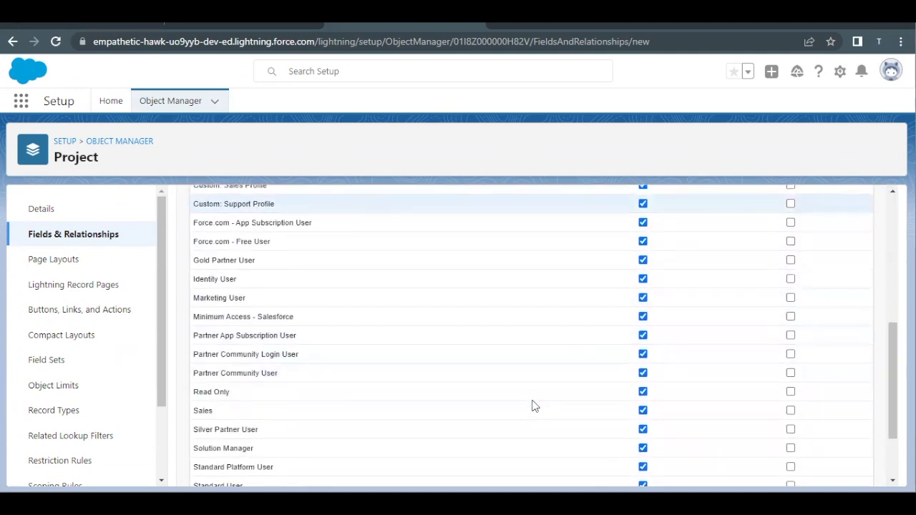
scroll(533, 406, down, 2)
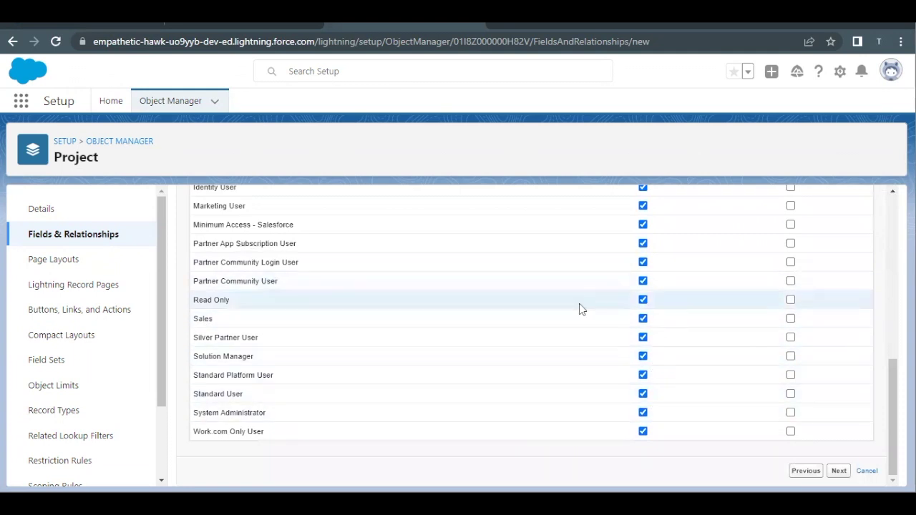
scroll(579, 309, up, 6)
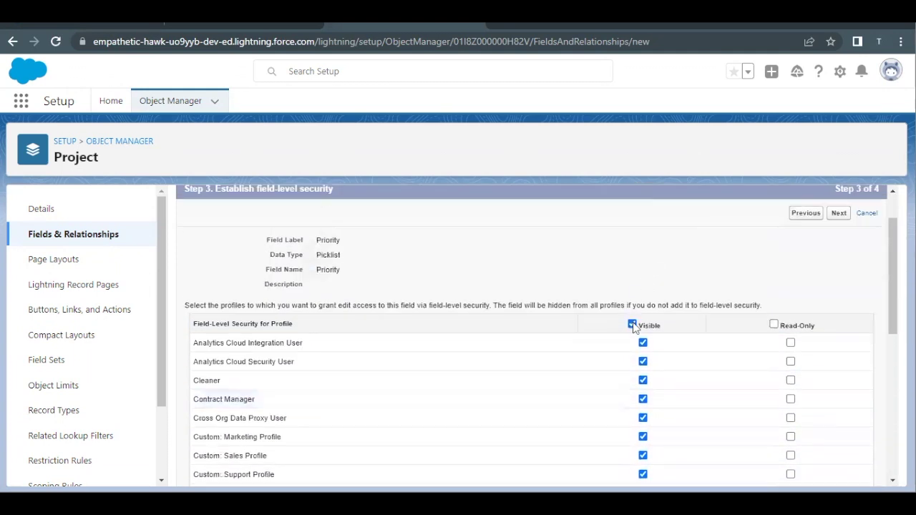
- Keep Project Layout checked in Step 4 and save the Priority picklist field
click(839, 213)
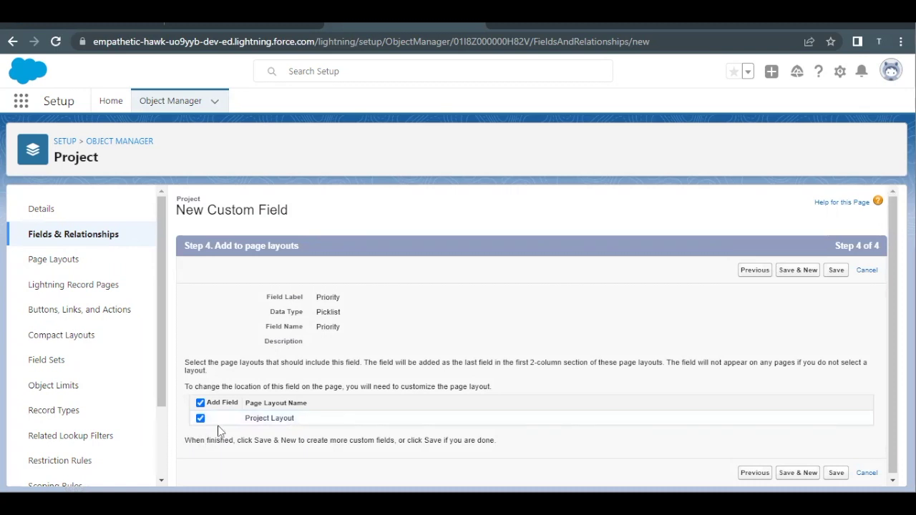
scroll(217, 426, down, 1)
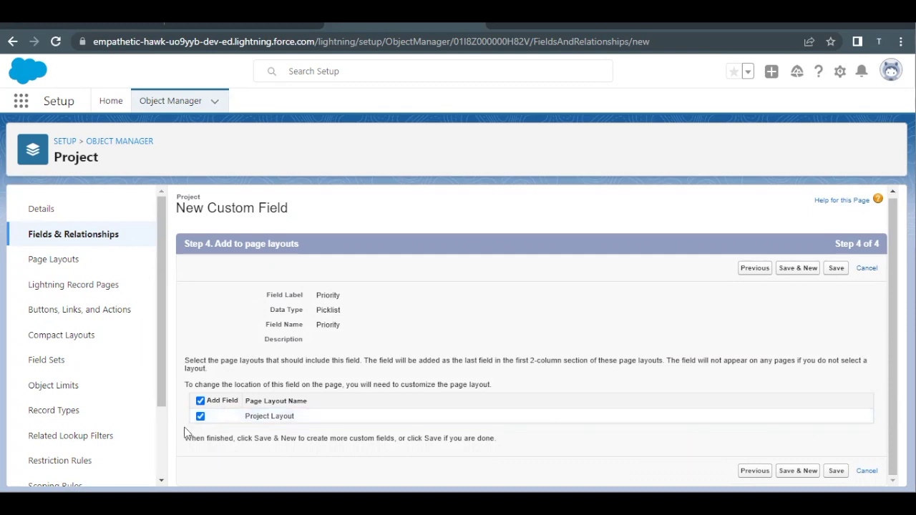
click(835, 270)
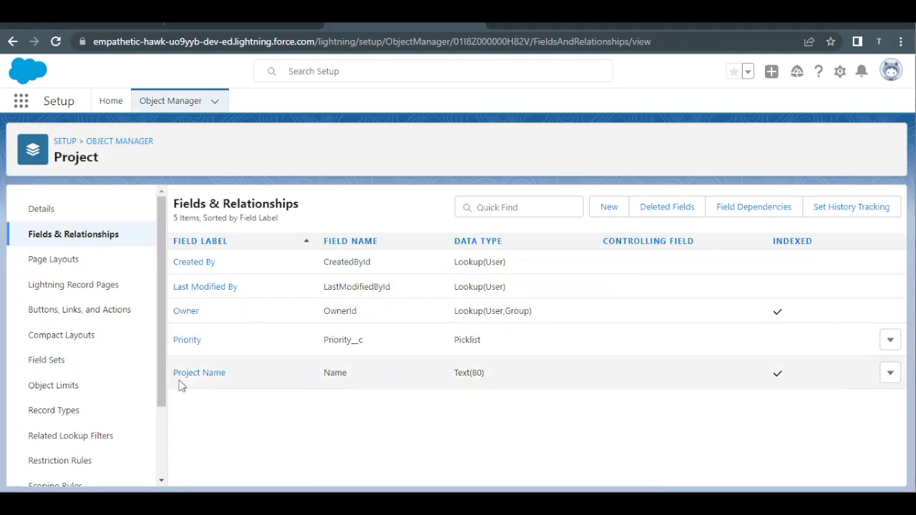
- Confirm Priority appears in the Project field list and go to the Setup home
drag(202, 341, 170, 341)
click(242, 341)
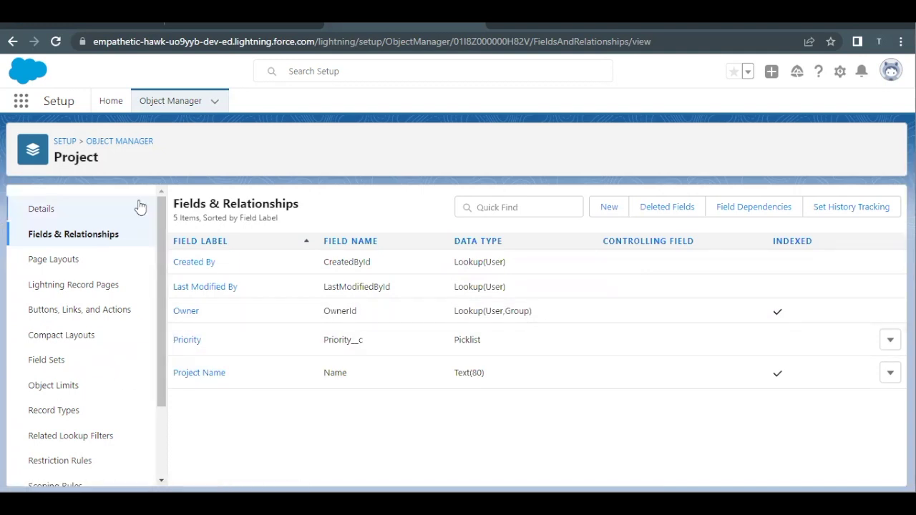
click(111, 102)
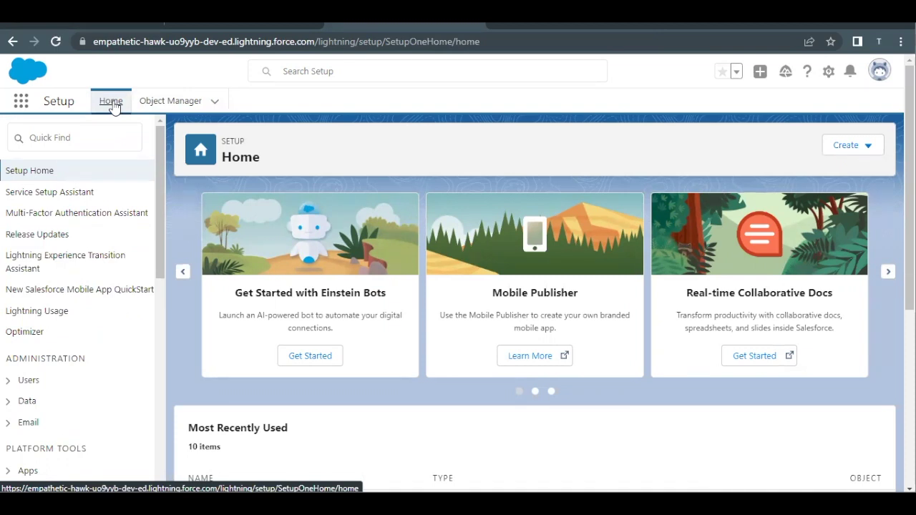
- Search Quick Find for 'Sh' and open Sharing Settings
click(90, 146)
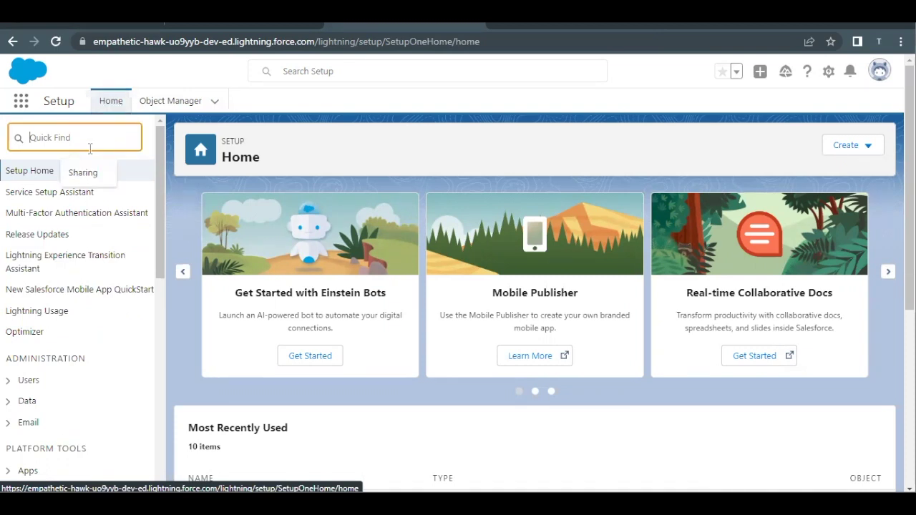
text(S)
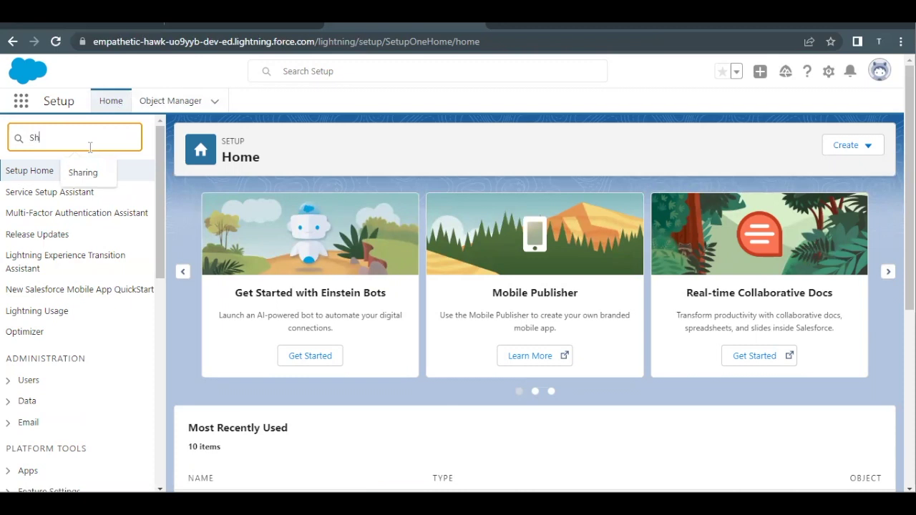
text(h)
click(85, 173)
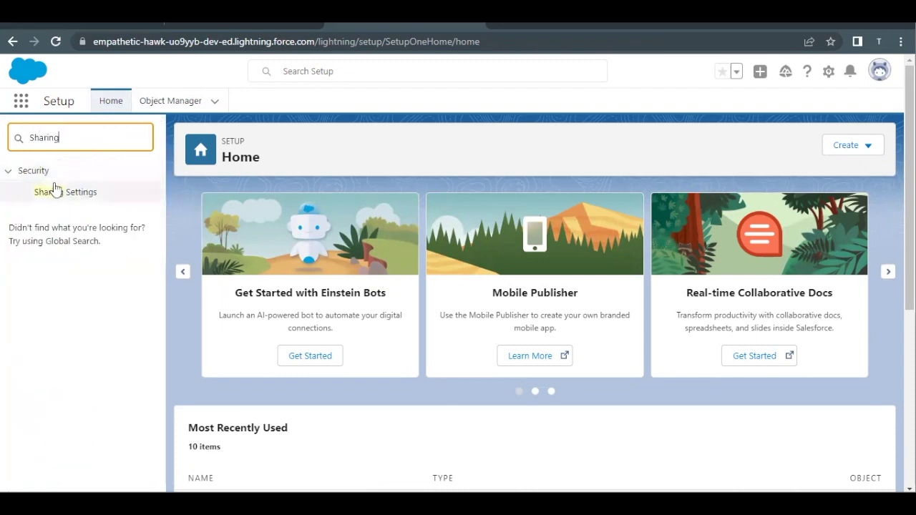
click(48, 194)
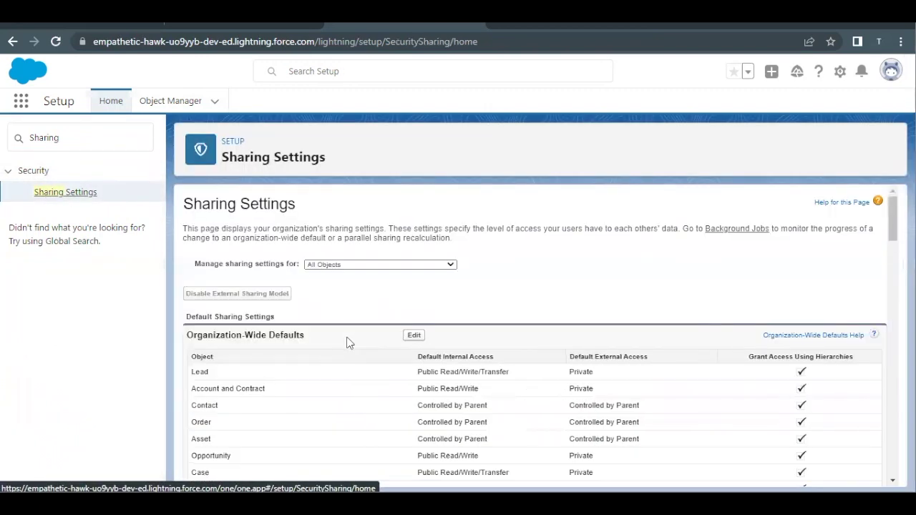
- Scroll Sharing Settings down to the Project Sharing Rules section
scroll(347, 343, down, 4)
scroll(346, 343, down, 10)
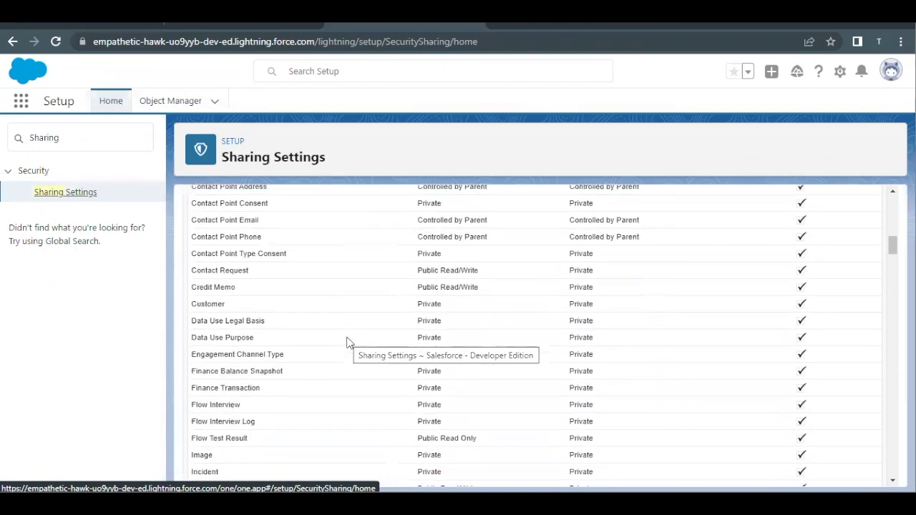
scroll(347, 342, down, 10)
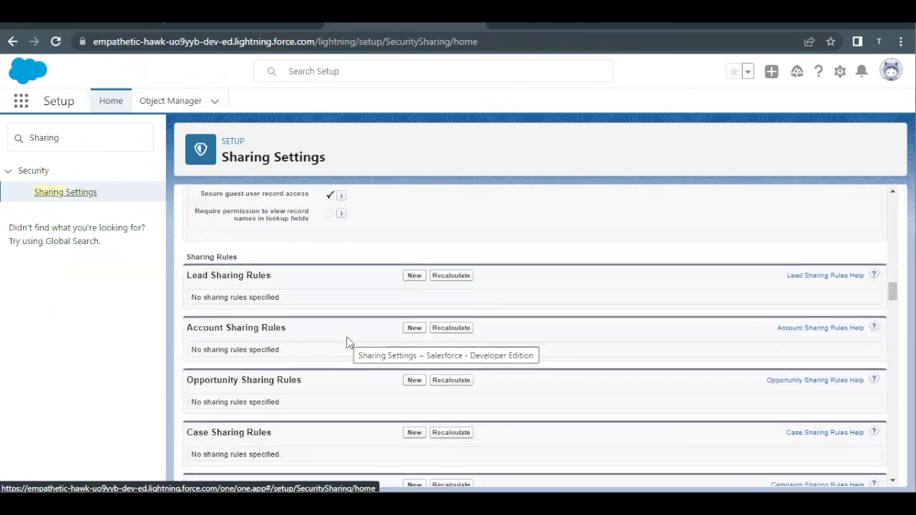
drag(243, 258, 185, 258)
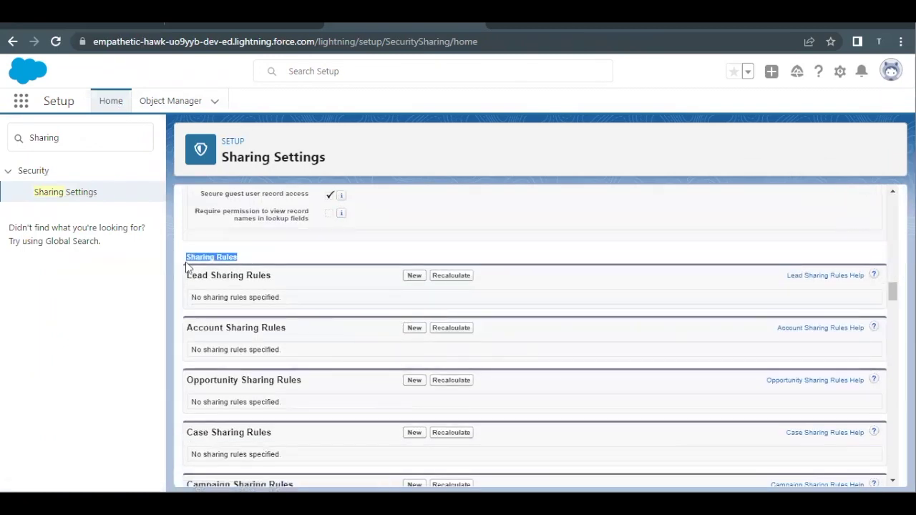
scroll(264, 352, down, 10)
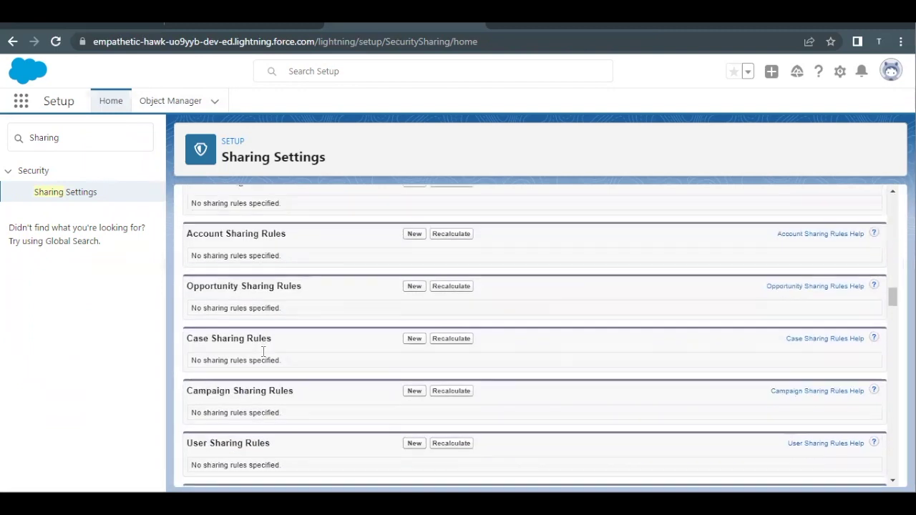
scroll(263, 352, down, 10)
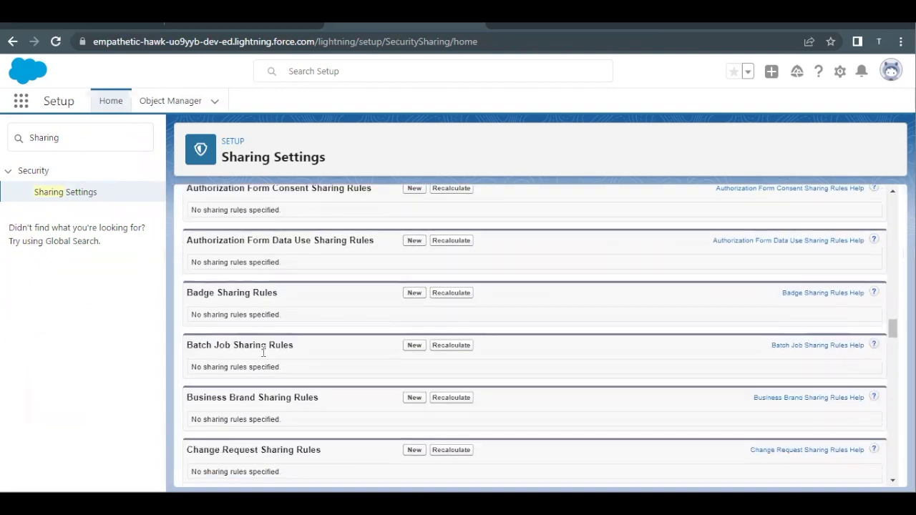
scroll(263, 352, down, 10)
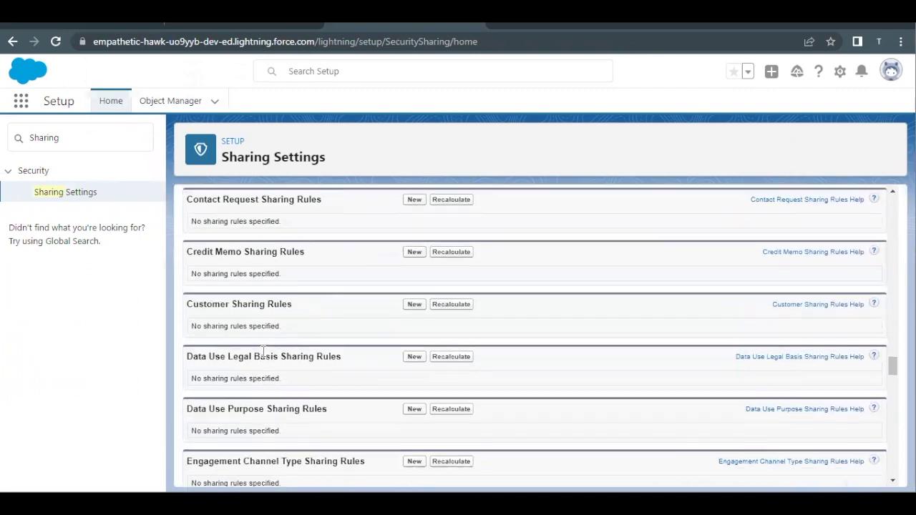
scroll(263, 352, down, 10)
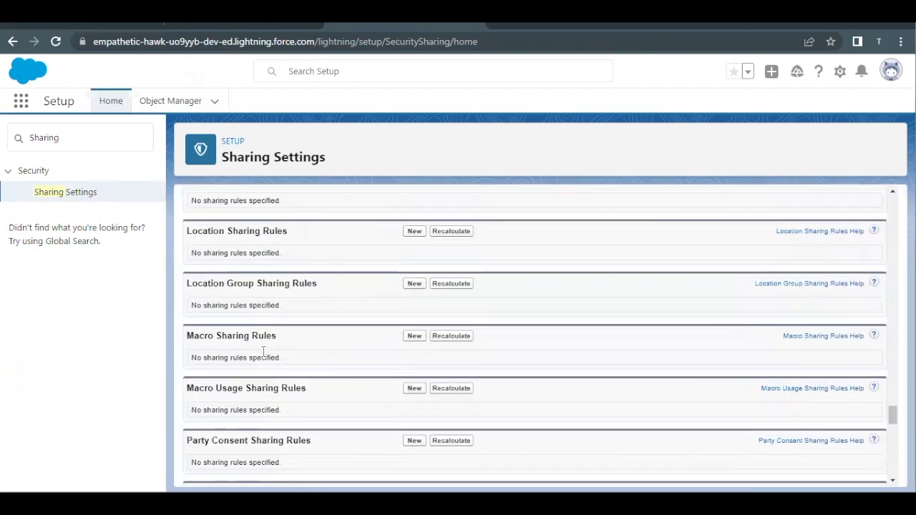
scroll(263, 352, down, 3)
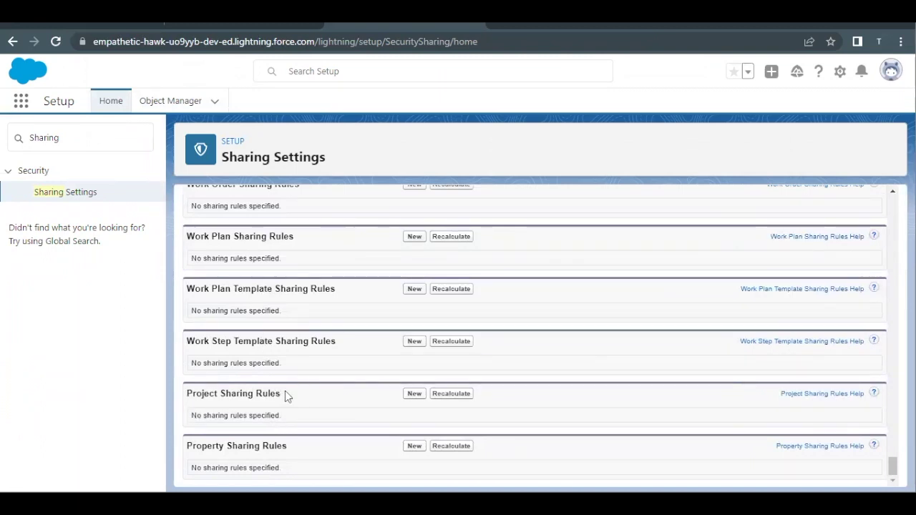
- Start a new Project sharing rule and copy 'choose any label you want' from the challenge
click(409, 393)
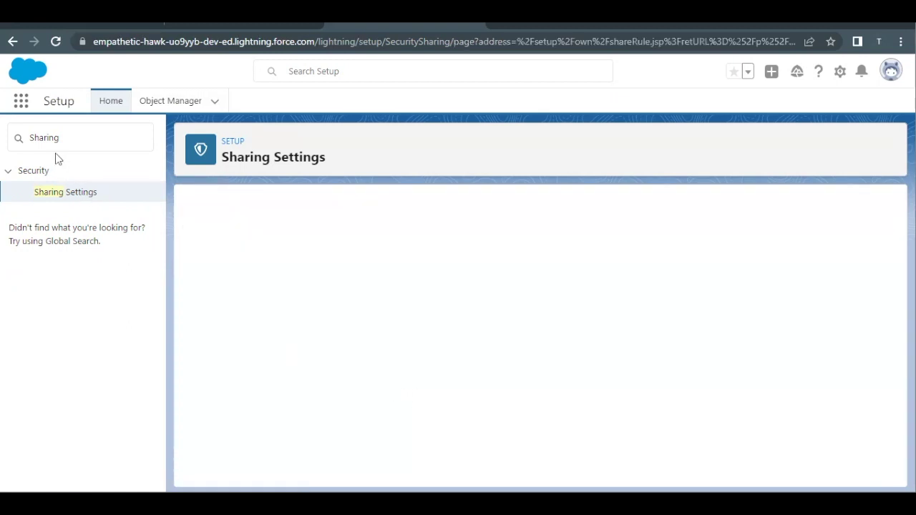
click(93, 26)
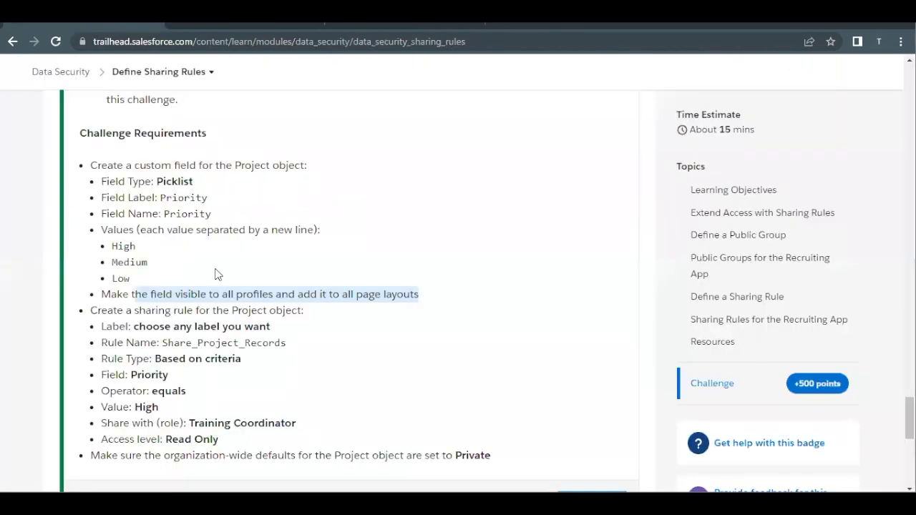
drag(132, 326, 313, 337)
key(ctrl+c)
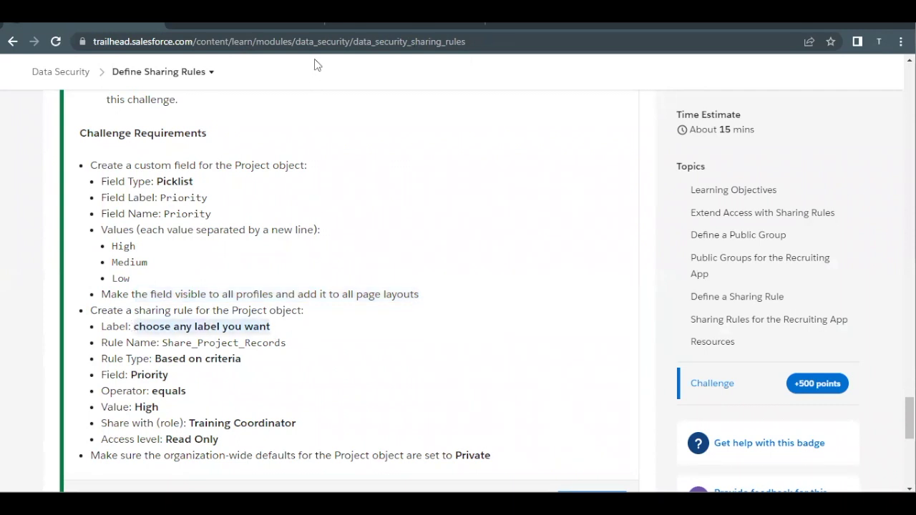
click(345, 23)
- Enter 'choose any label you want' as the rule label and let the rule name fill in
key(ctrl+v)
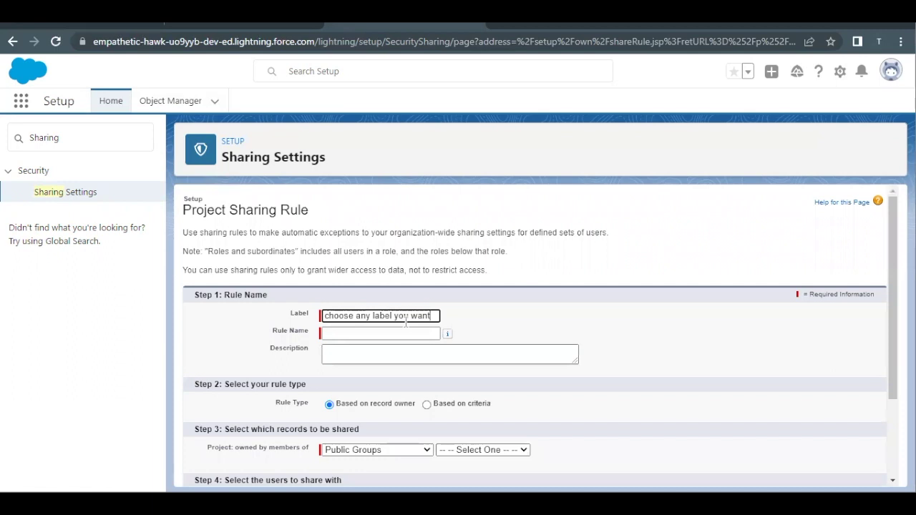
click(390, 333)
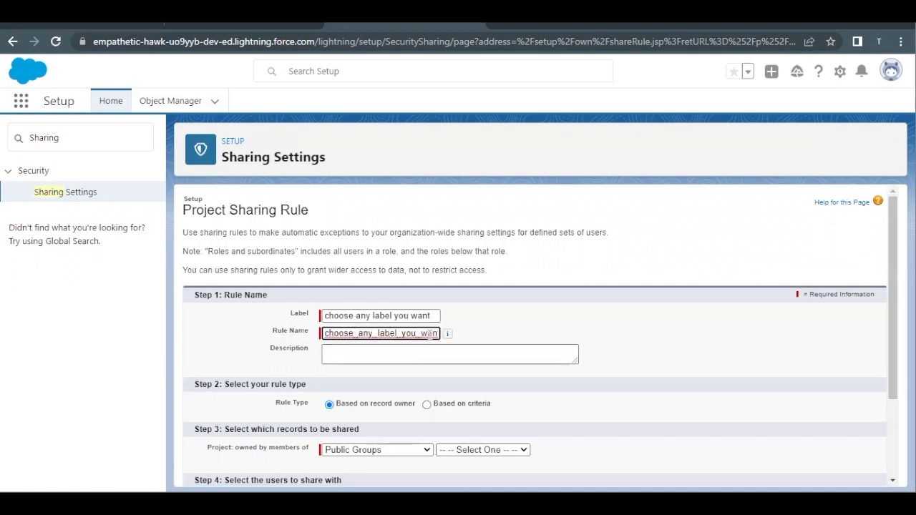
scroll(429, 336, down, 2)
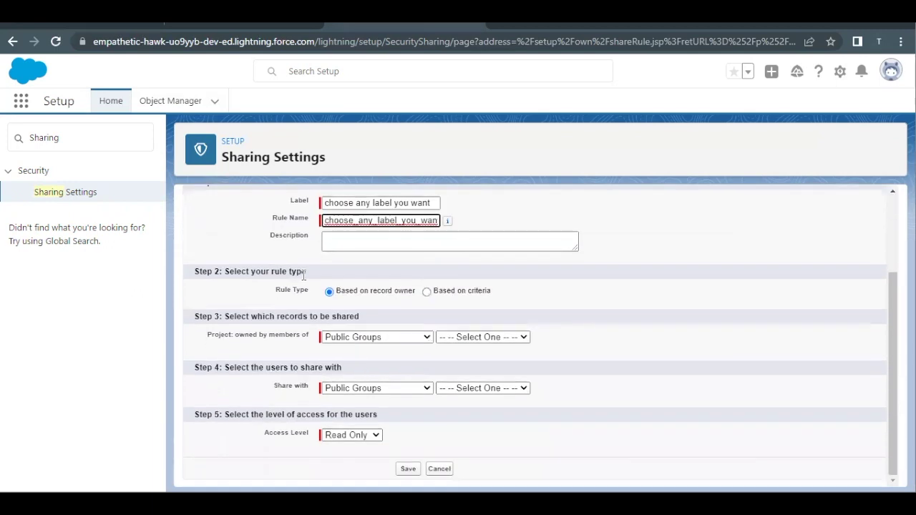
drag(303, 275, 262, 273)
click(264, 272)
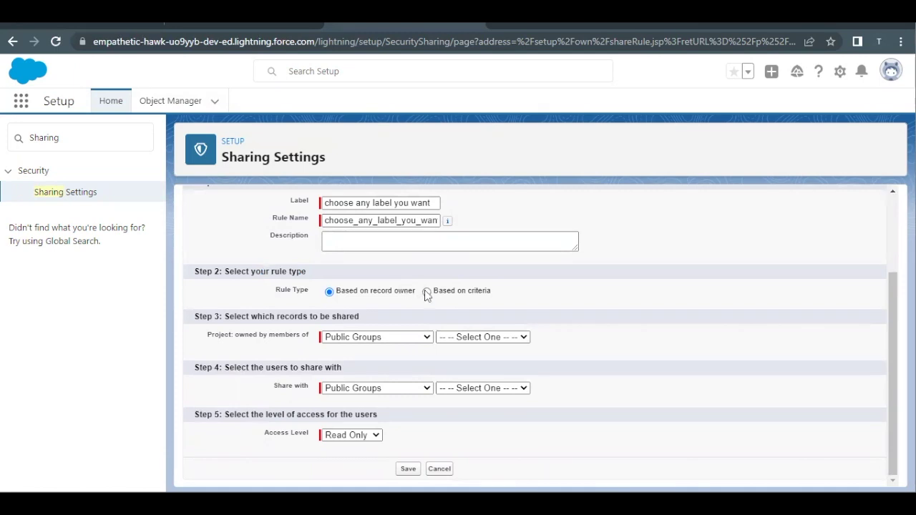
- Make the rule criteria-based with Priority equals High
click(426, 291)
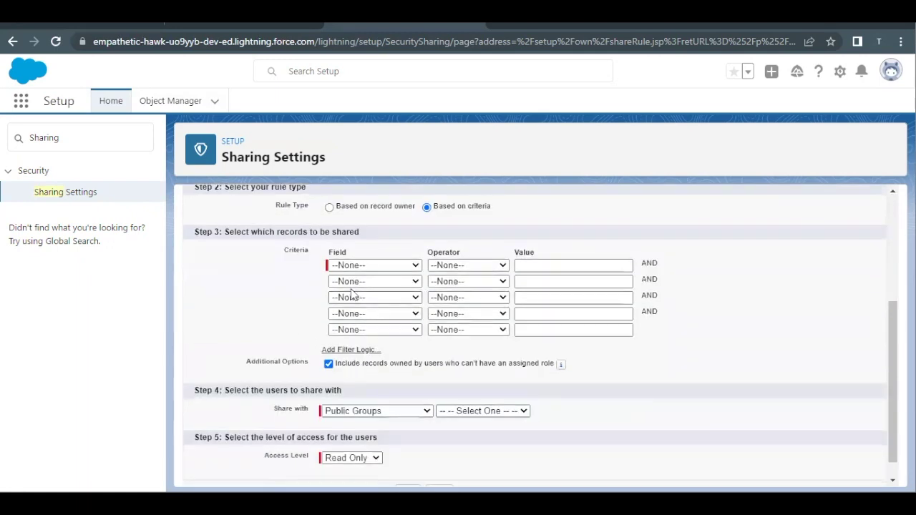
scroll(360, 286, down, 1)
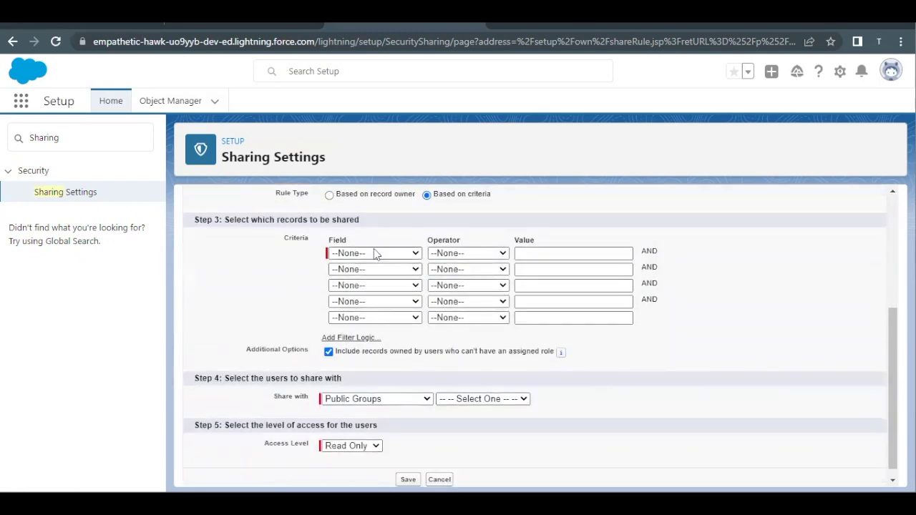
click(375, 255)
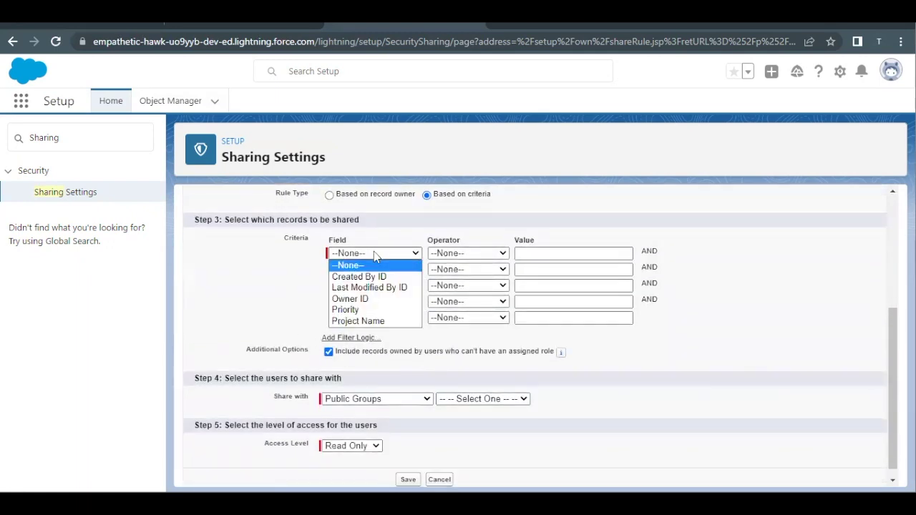
click(365, 310)
click(458, 256)
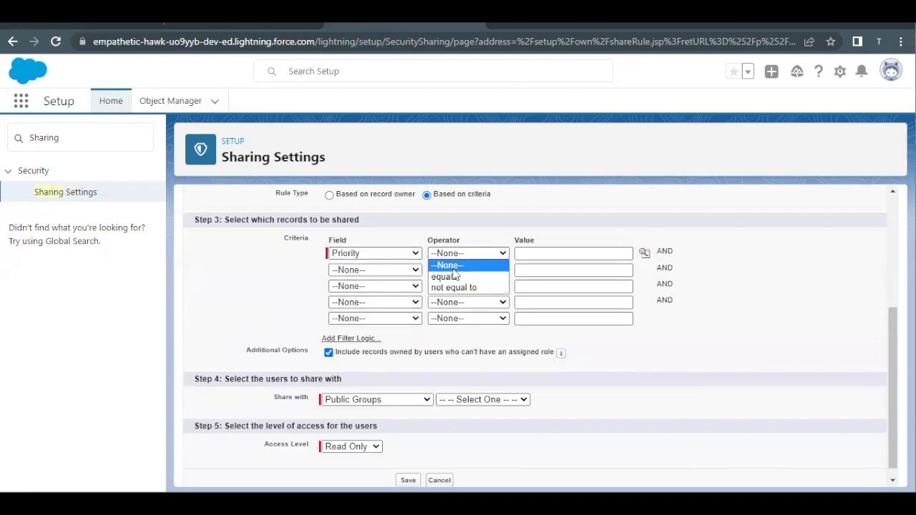
click(445, 277)
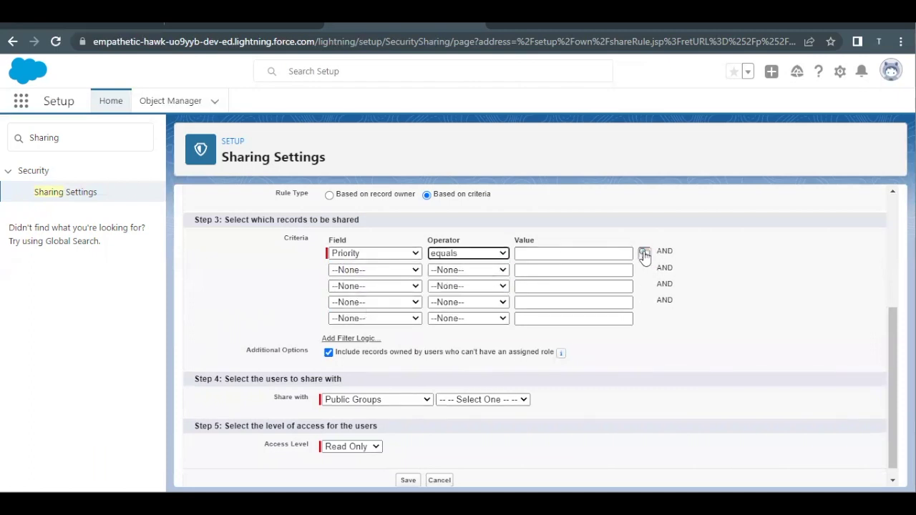
click(645, 254)
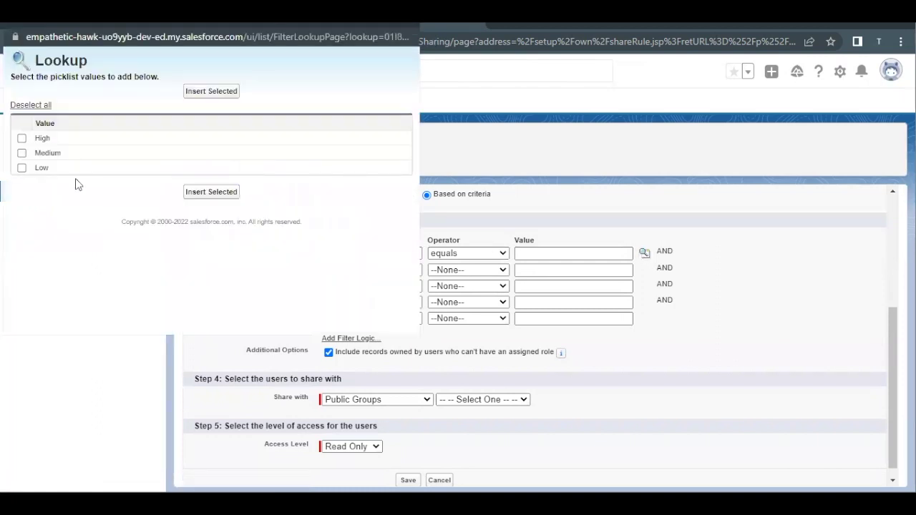
click(21, 139)
click(221, 196)
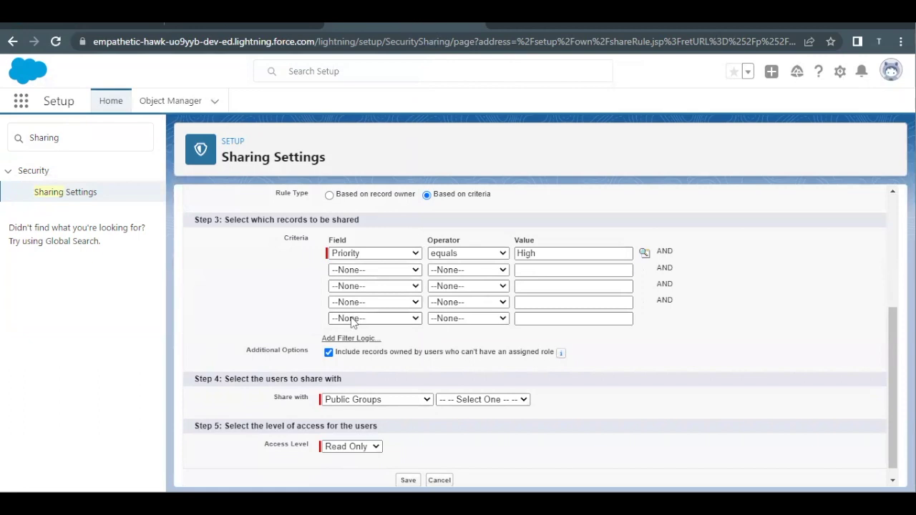
- Share matching records with Roles: Training Coordinator
scroll(351, 322, down, 1)
drag(344, 371, 270, 368)
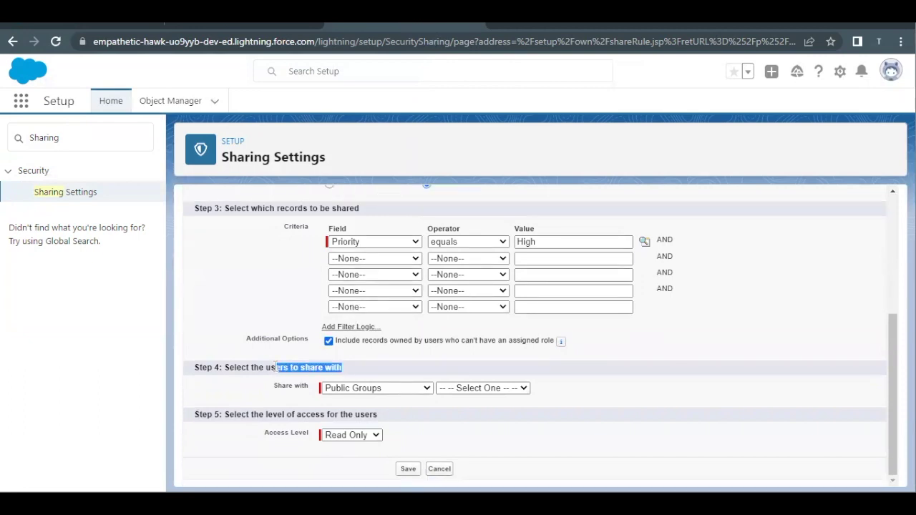
click(360, 389)
click(360, 388)
click(344, 412)
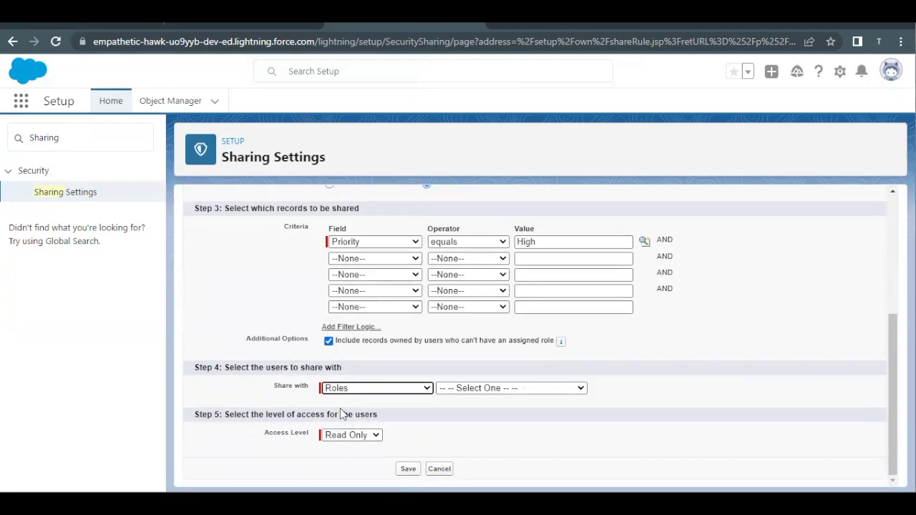
click(453, 390)
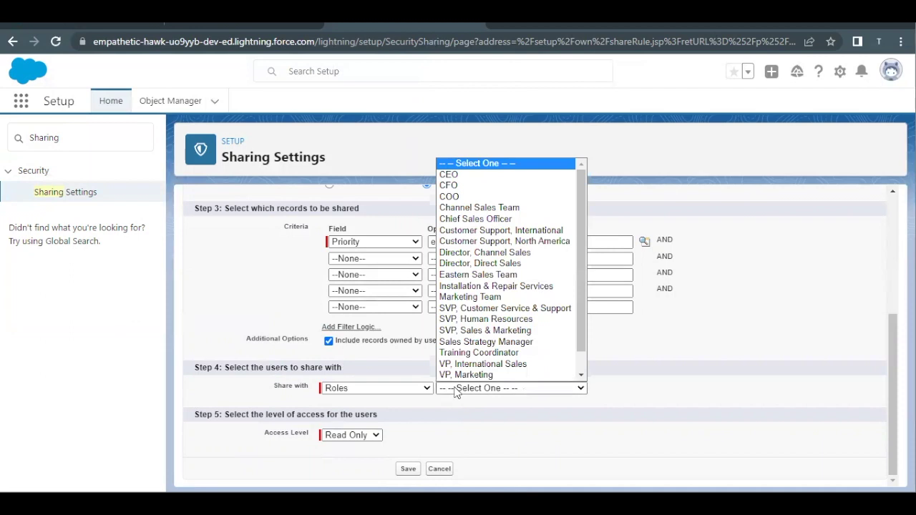
click(495, 354)
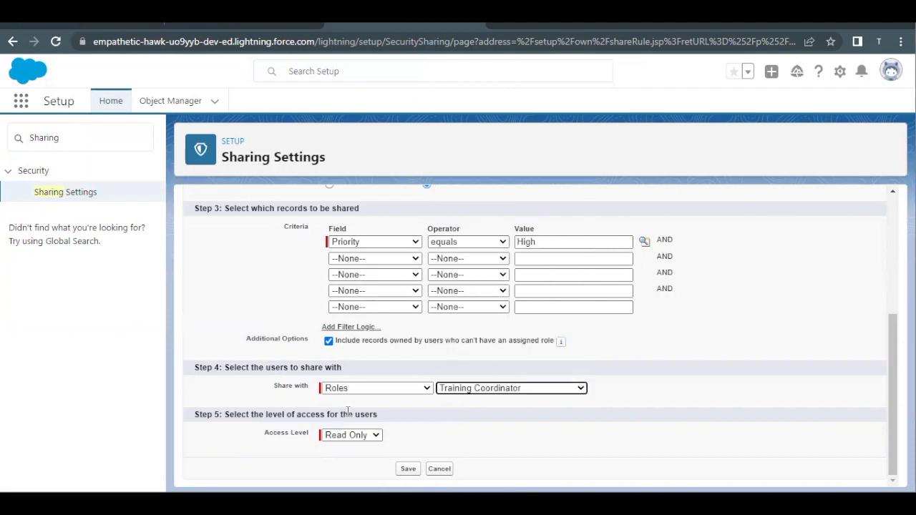
click(420, 426)
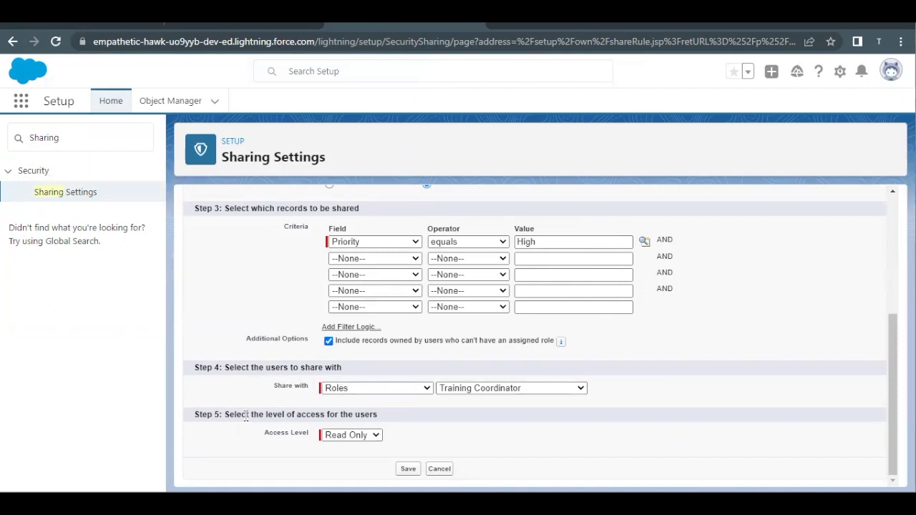
- Check the challenge's Read Only access requirement against the rule form
click(85, 26)
scroll(163, 380, down, 1)
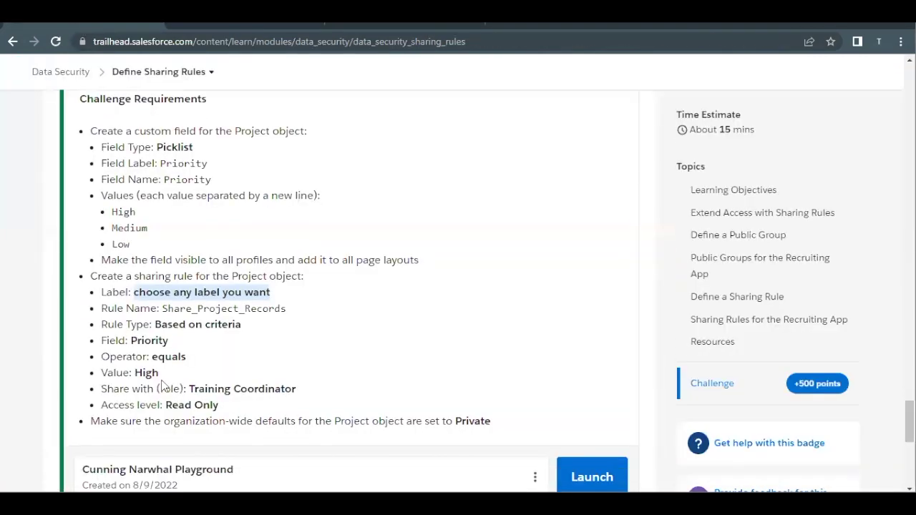
drag(112, 403, 221, 417)
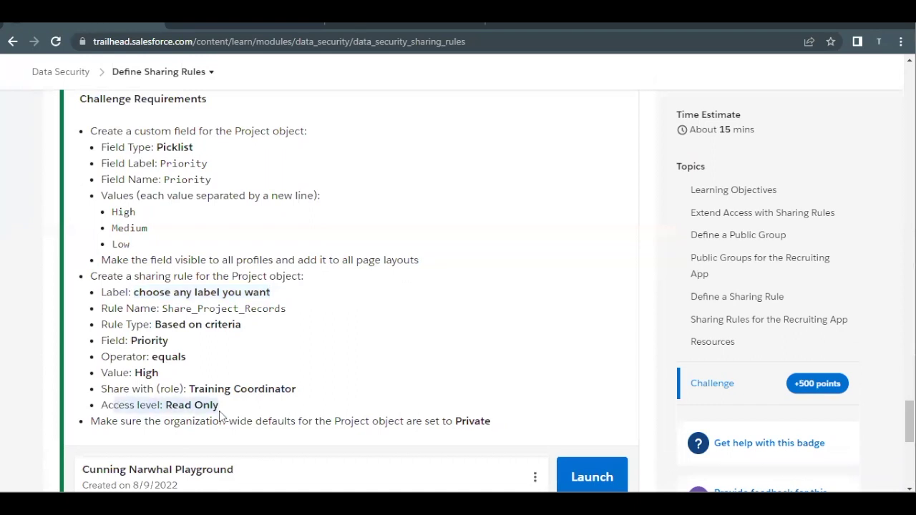
click(379, 27)
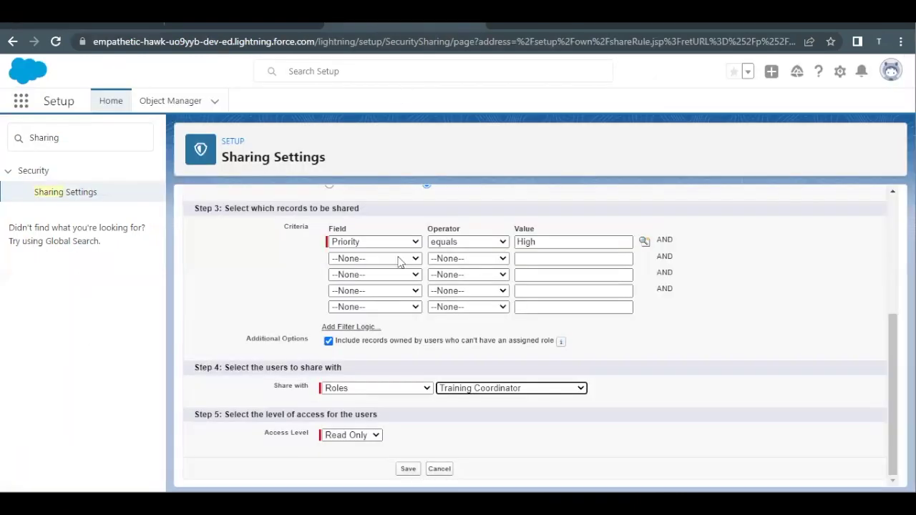
- Save the Project sharing rule and confirm the sharing recalculation
click(408, 469)
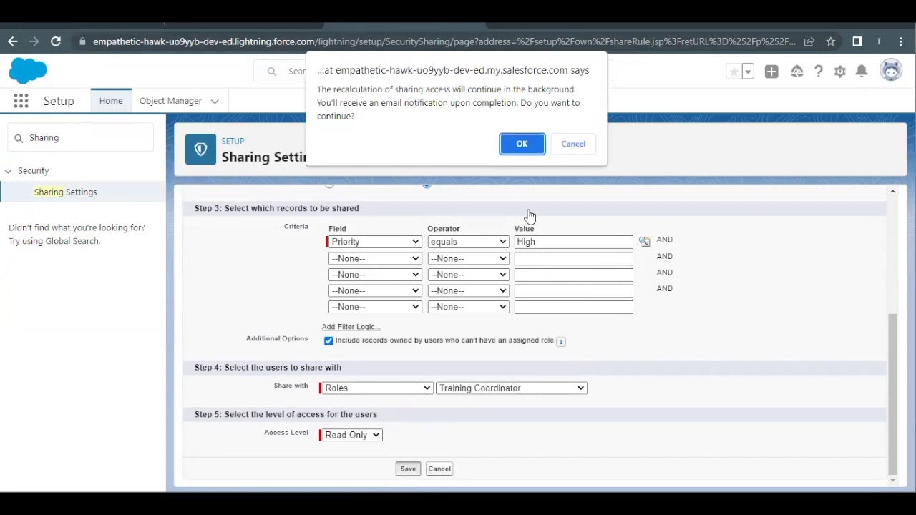
key(Return)
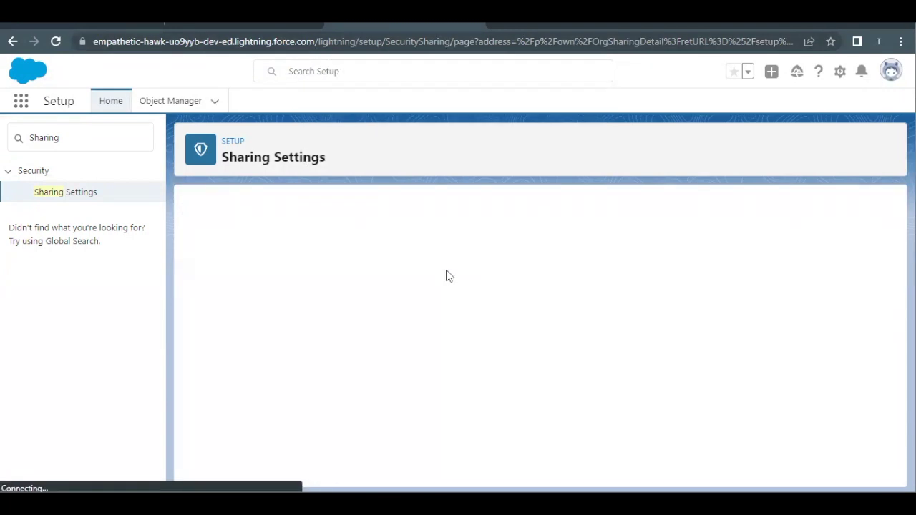
scroll(411, 330, down, 2)
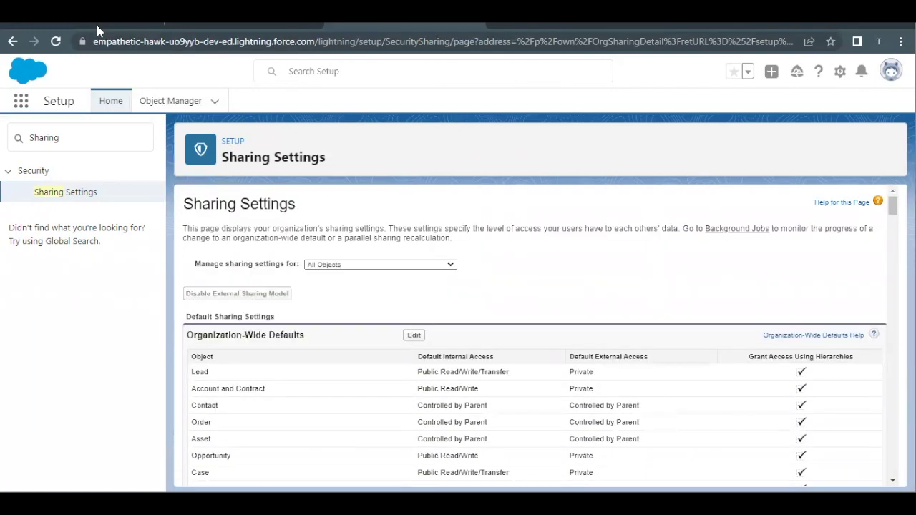
click(97, 25)
click(282, 370)
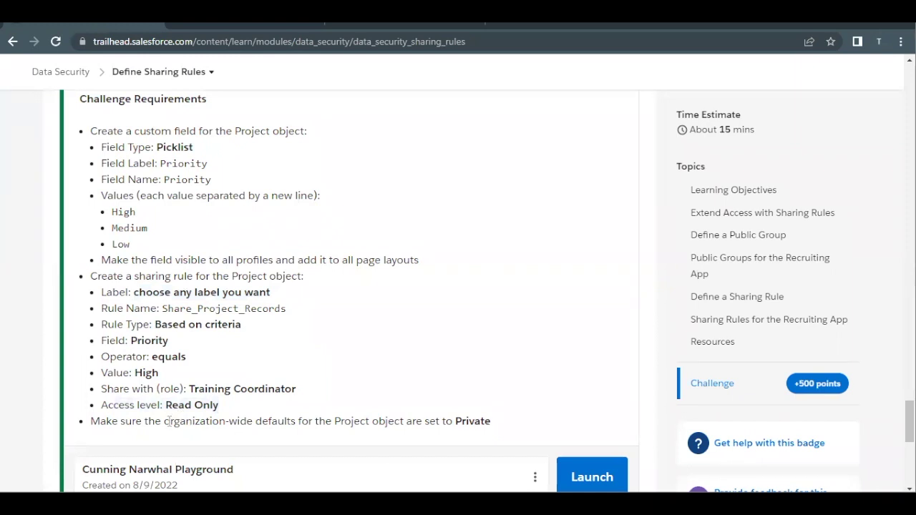
drag(170, 421, 447, 434)
click(447, 434)
right_click(448, 434)
click(357, 27)
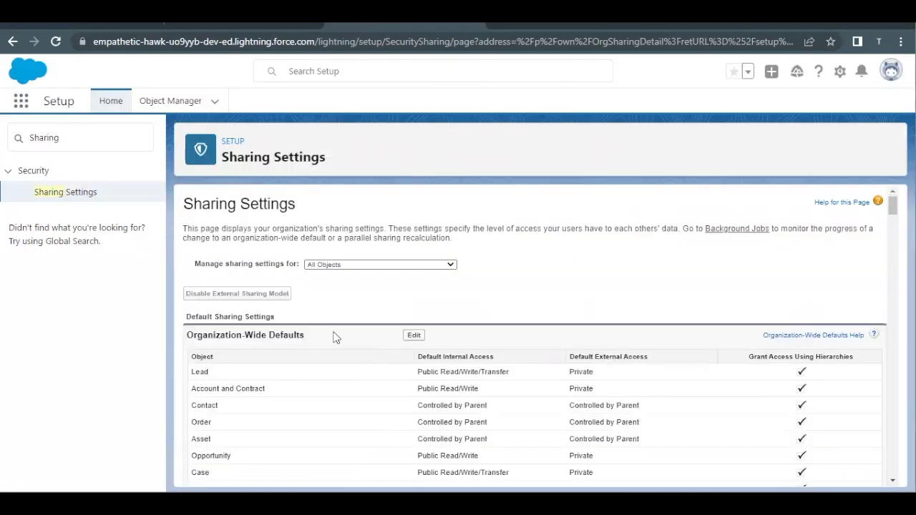
scroll(334, 337, down, 3)
scroll(334, 337, down, 4)
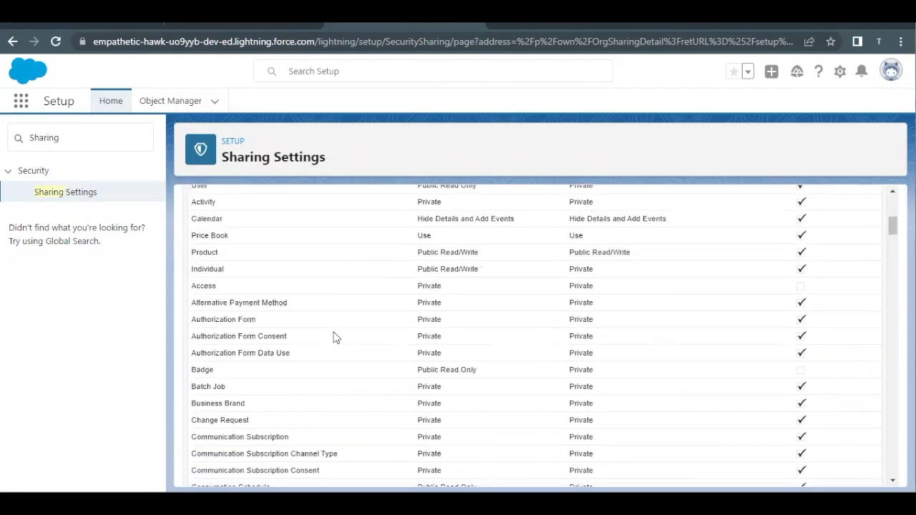
scroll(288, 280, up, 4)
drag(309, 235, 177, 231)
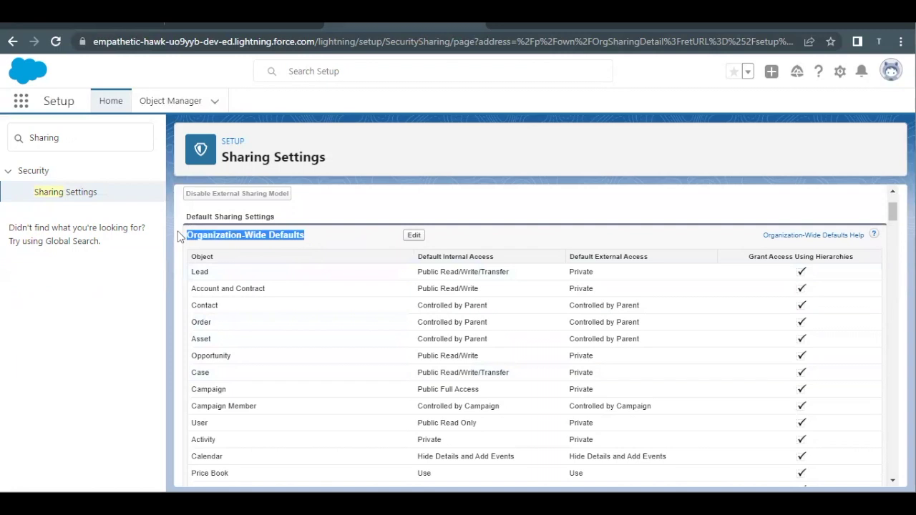
scroll(363, 331, down, 3)
scroll(363, 331, down, 10)
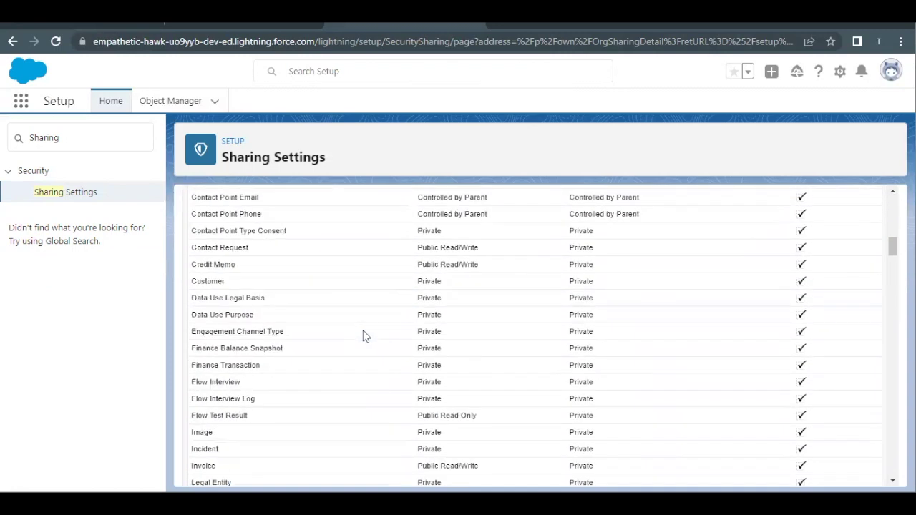
scroll(365, 335, down, 4)
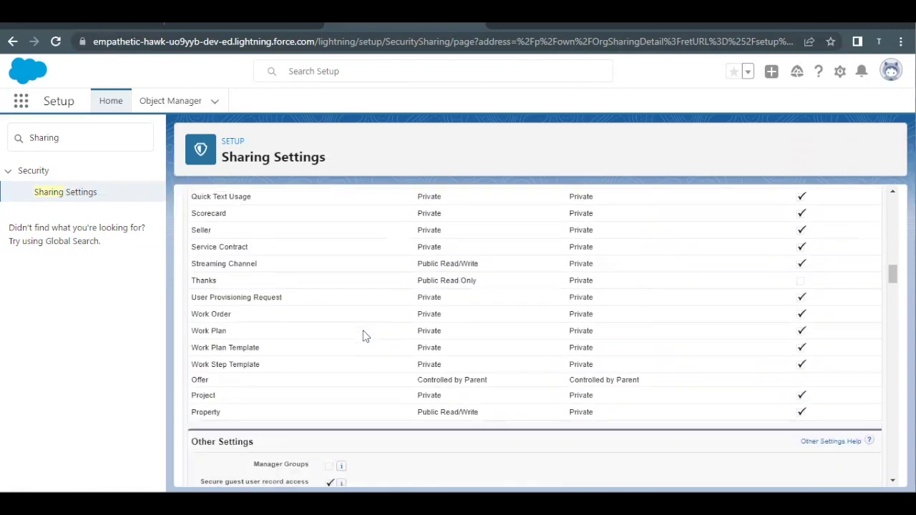
shift+click(184, 393)
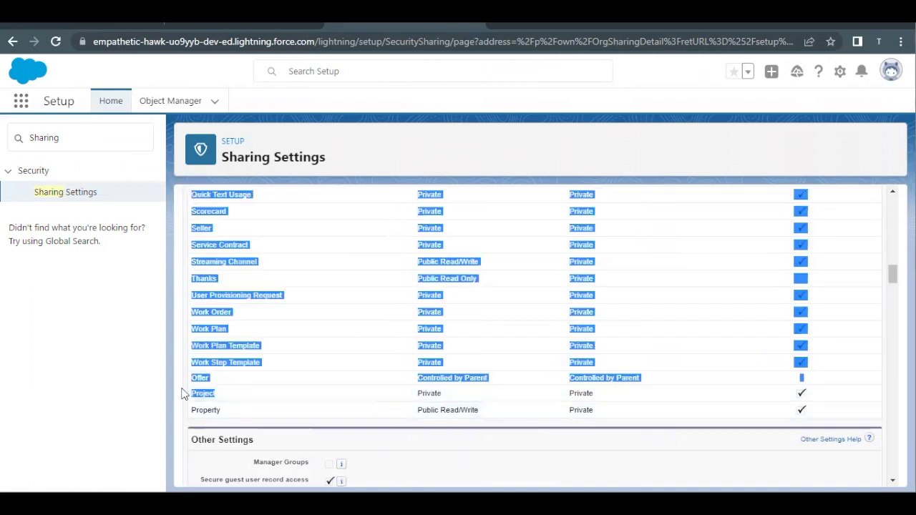
click(280, 393)
drag(456, 394, 403, 395)
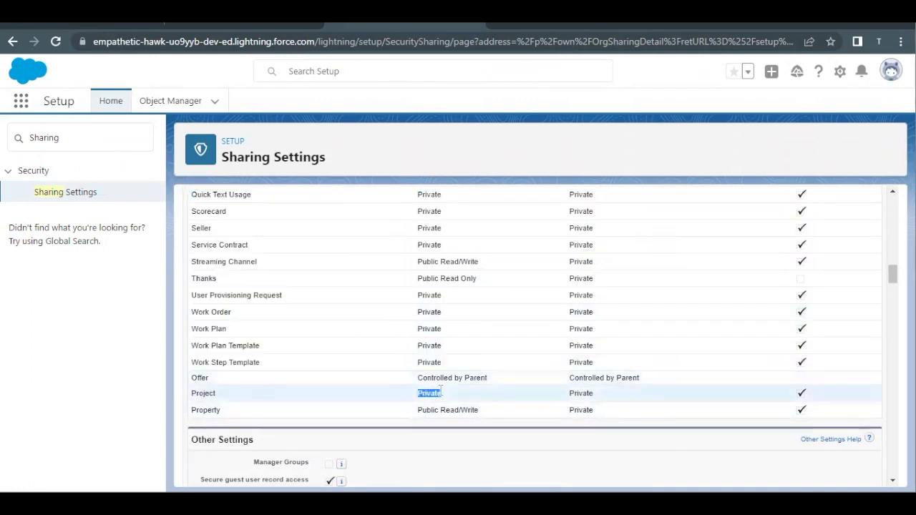
scroll(441, 391, up, 20)
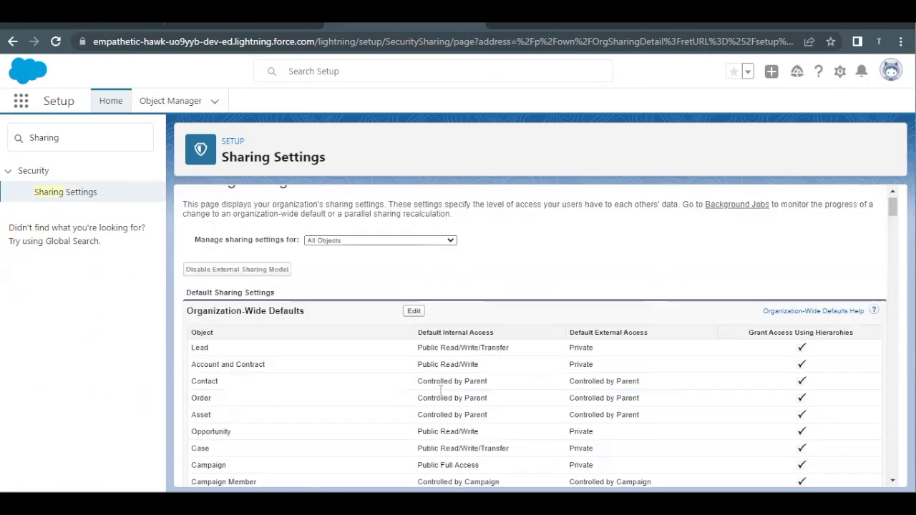
scroll(440, 391, up, 1)
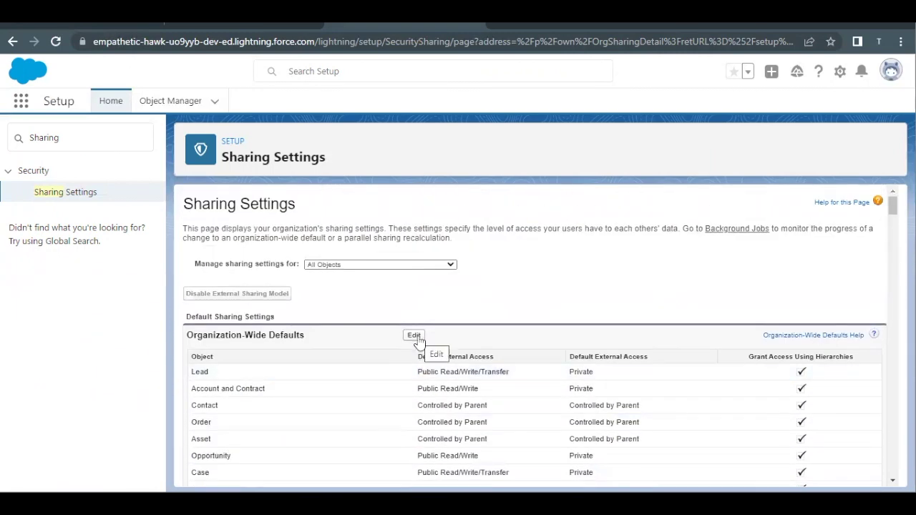
click(415, 336)
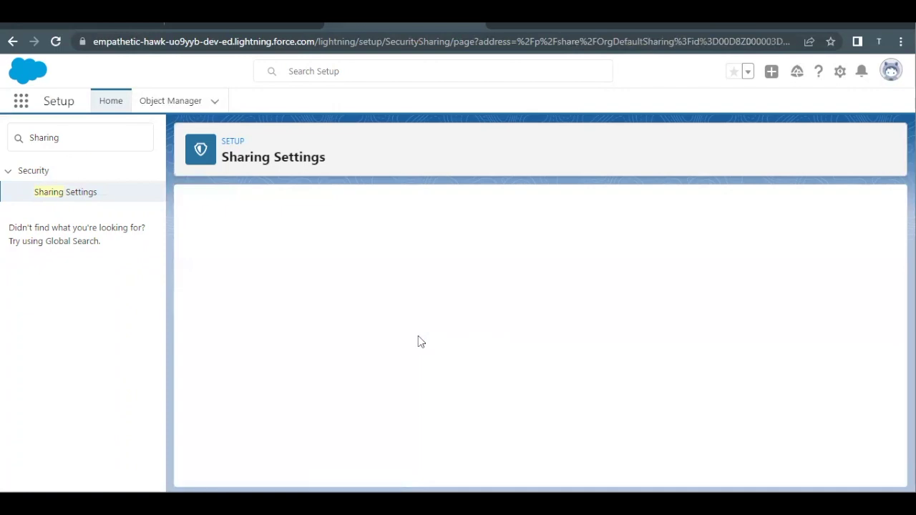
scroll(419, 337, down, 10)
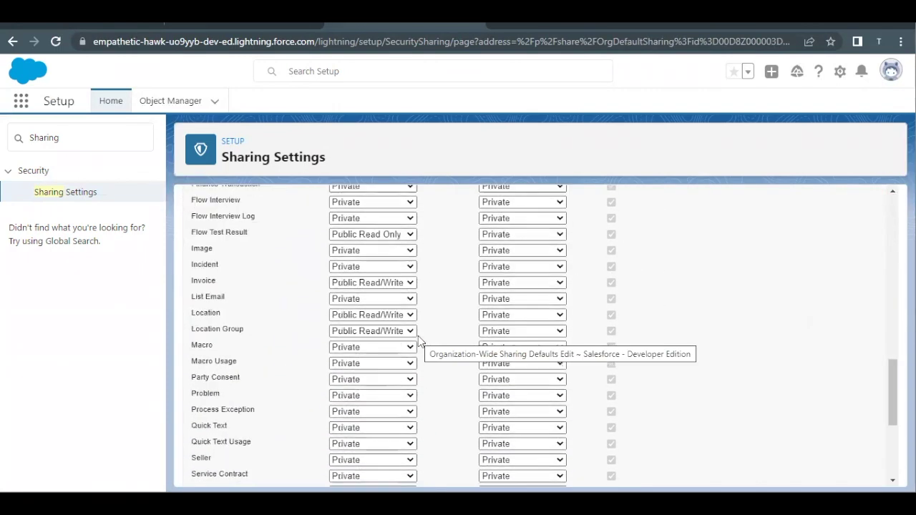
scroll(419, 343, down, 3)
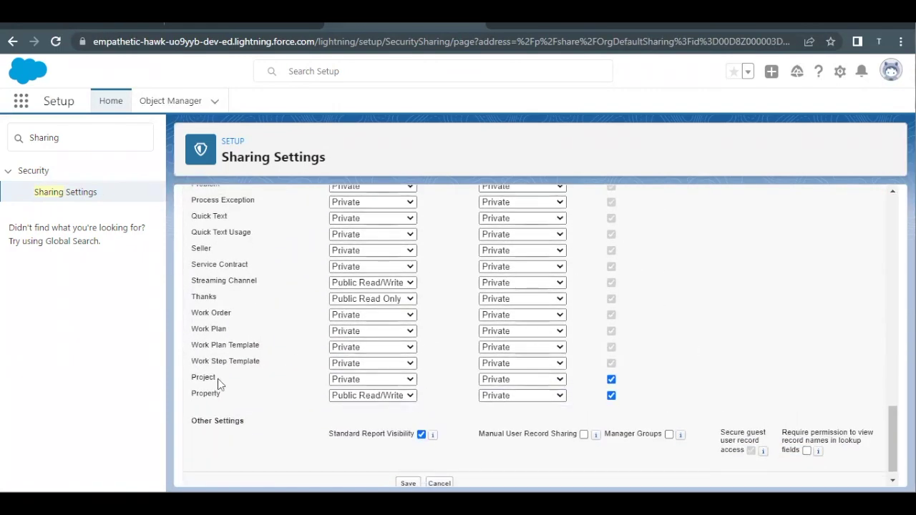
click(335, 381)
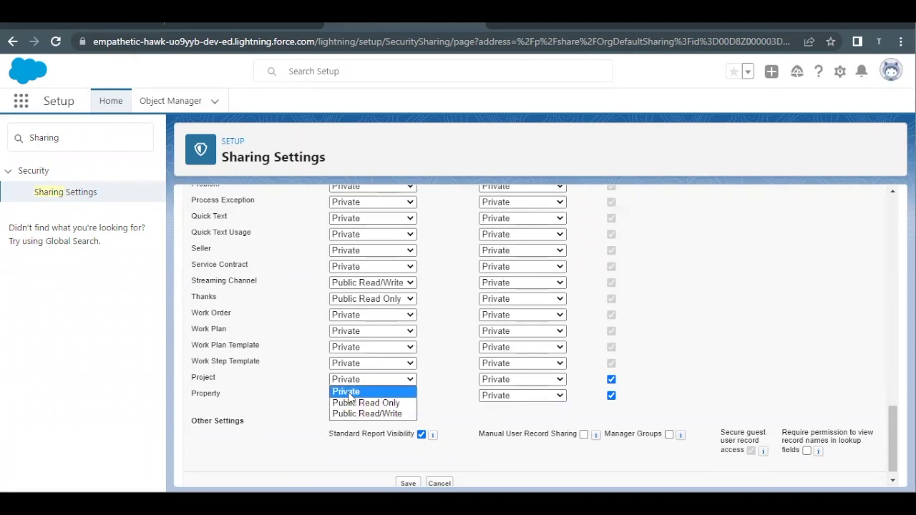
click(290, 388)
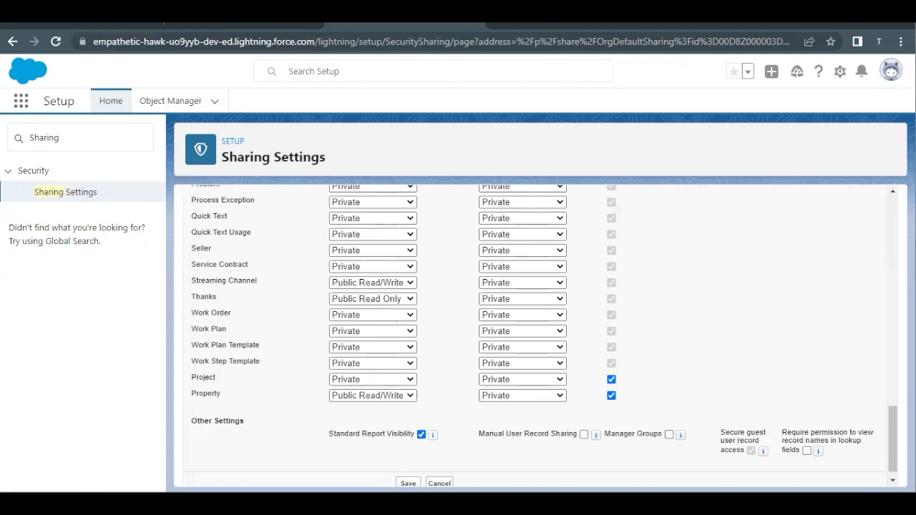
click(440, 483)
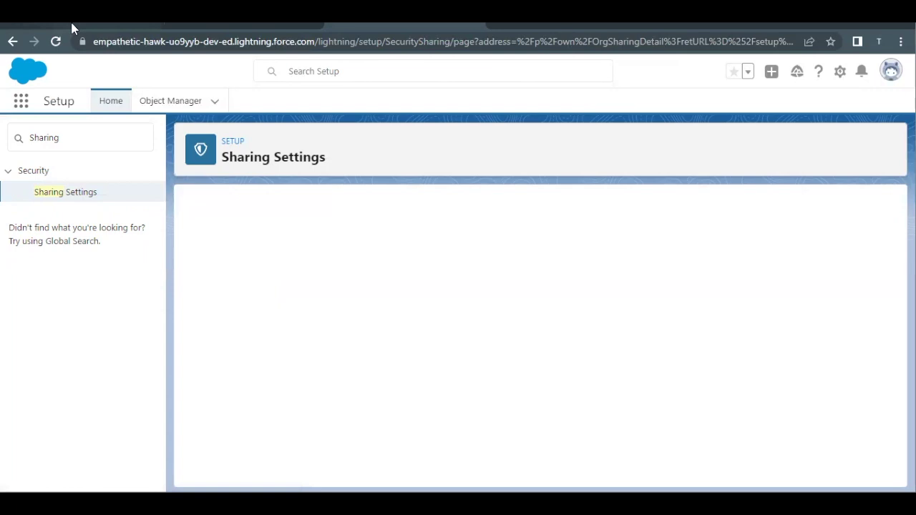
- Run Check Challenge to Earn 500 Points on the Define Sharing Rules challenge
click(72, 27)
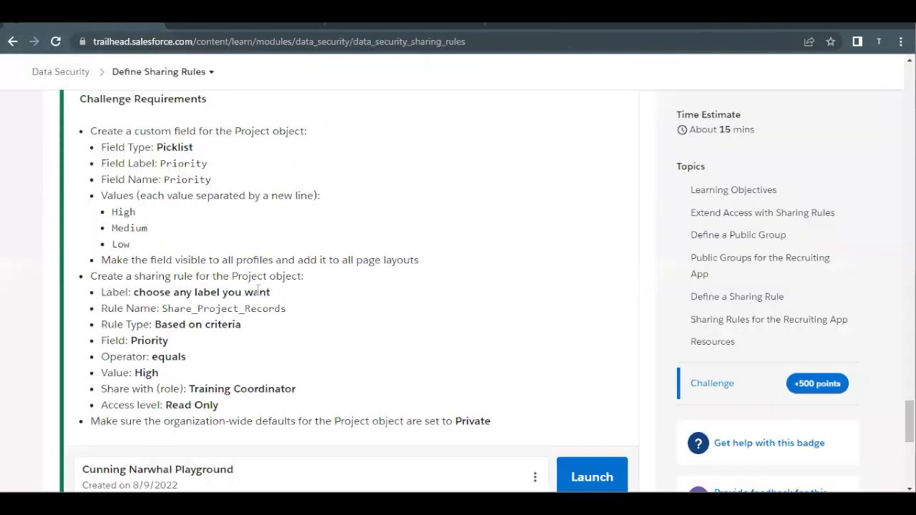
scroll(259, 295, down, 3)
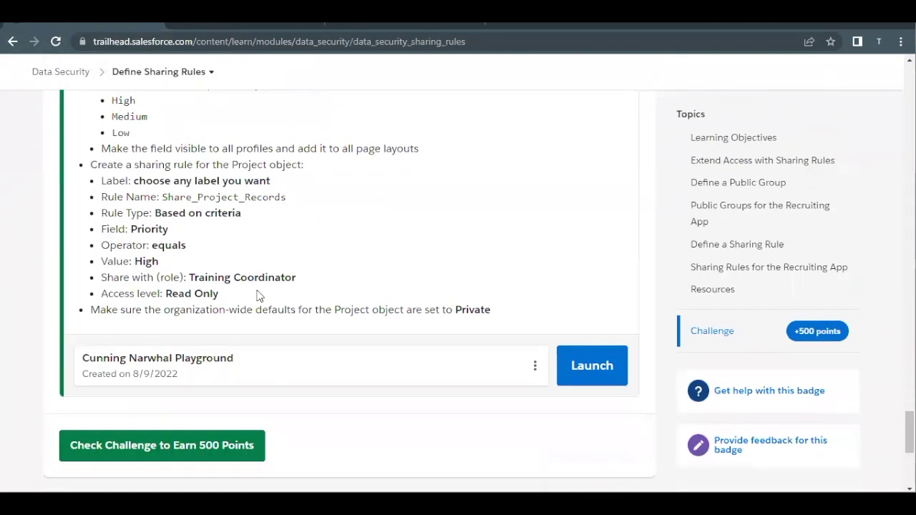
scroll(139, 441, down, 1)
click(141, 416)
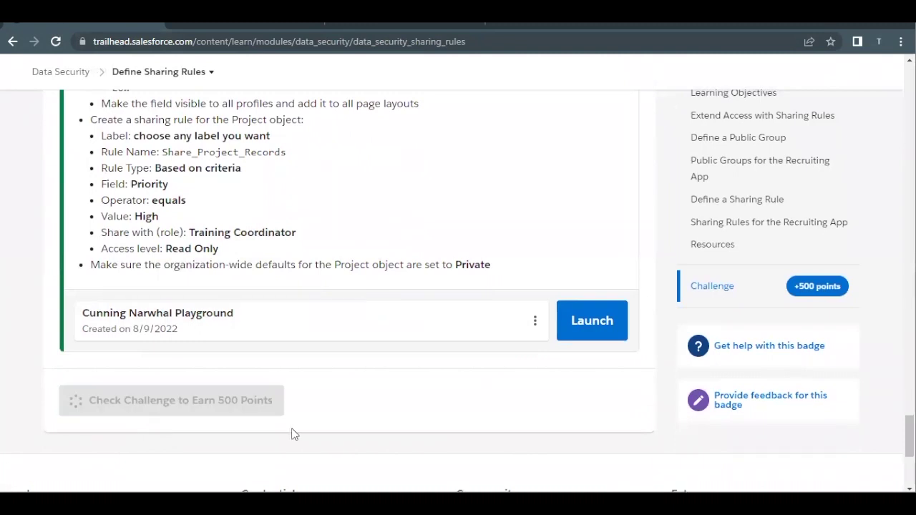